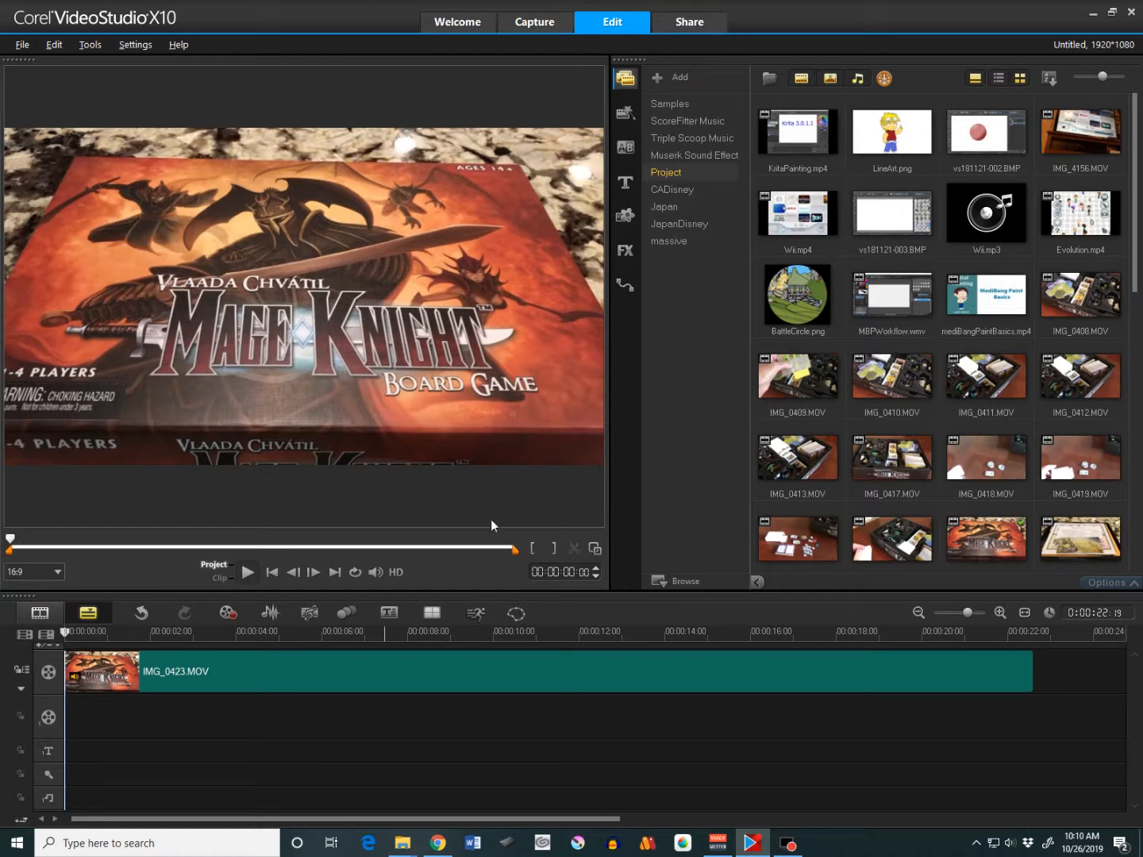
- Find the Video Pan and Zoom filter and apply it from My Favorites to the IMG_0423.MOV clip on the timeline
left_click(628, 252)
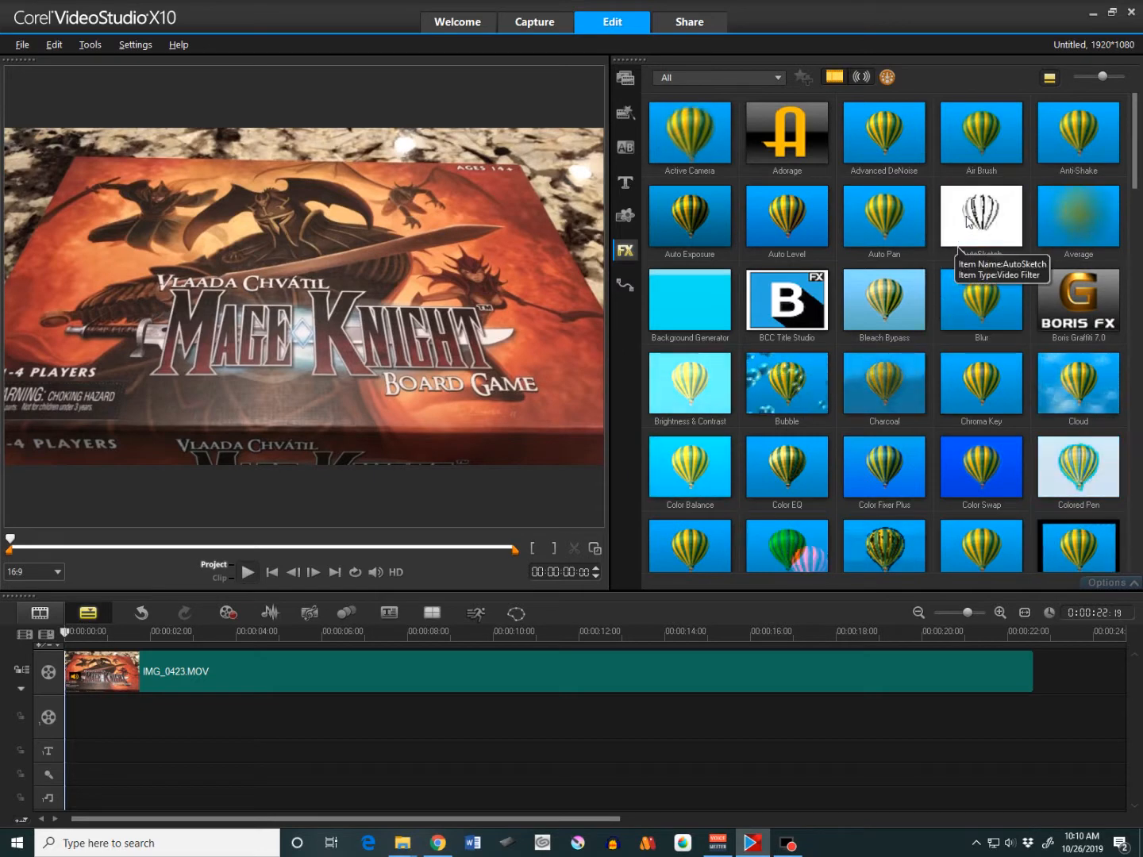
scroll(954, 245, "down", 9)
scroll(941, 289, "down", 10)
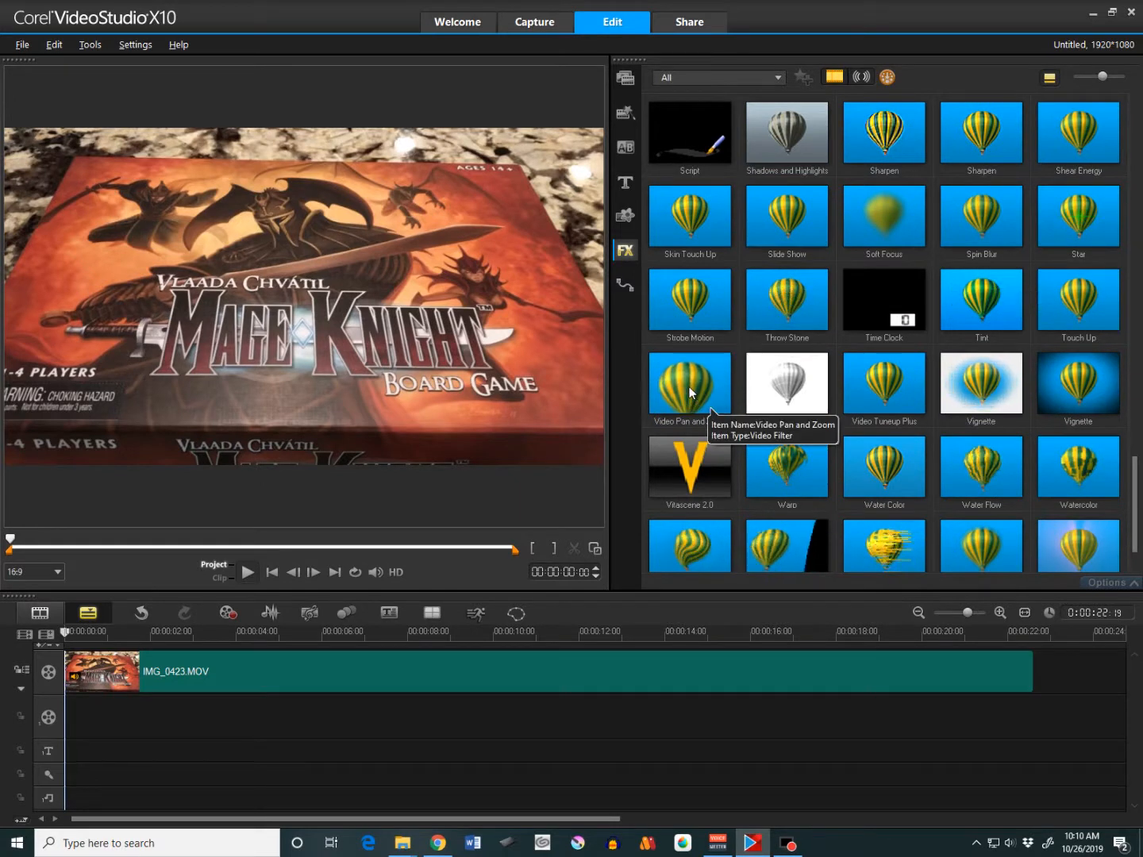
left_click(689, 392)
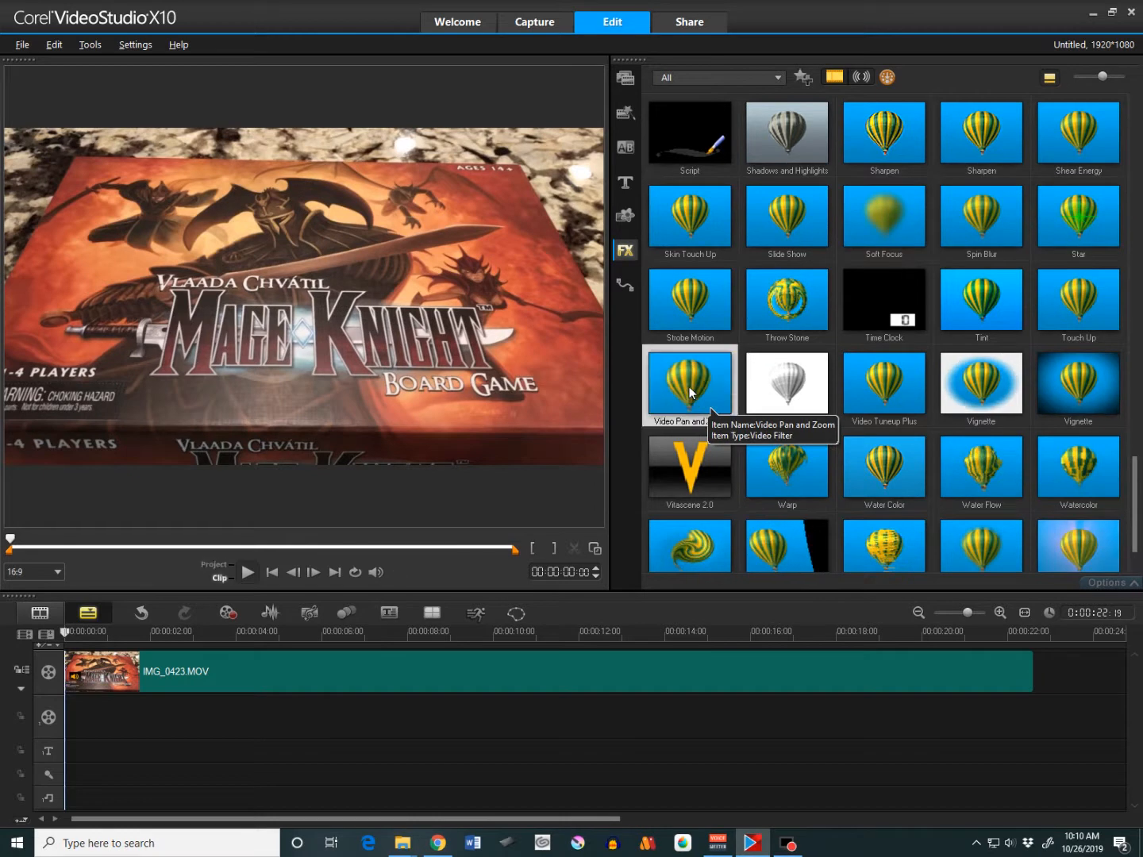
right_click(690, 387)
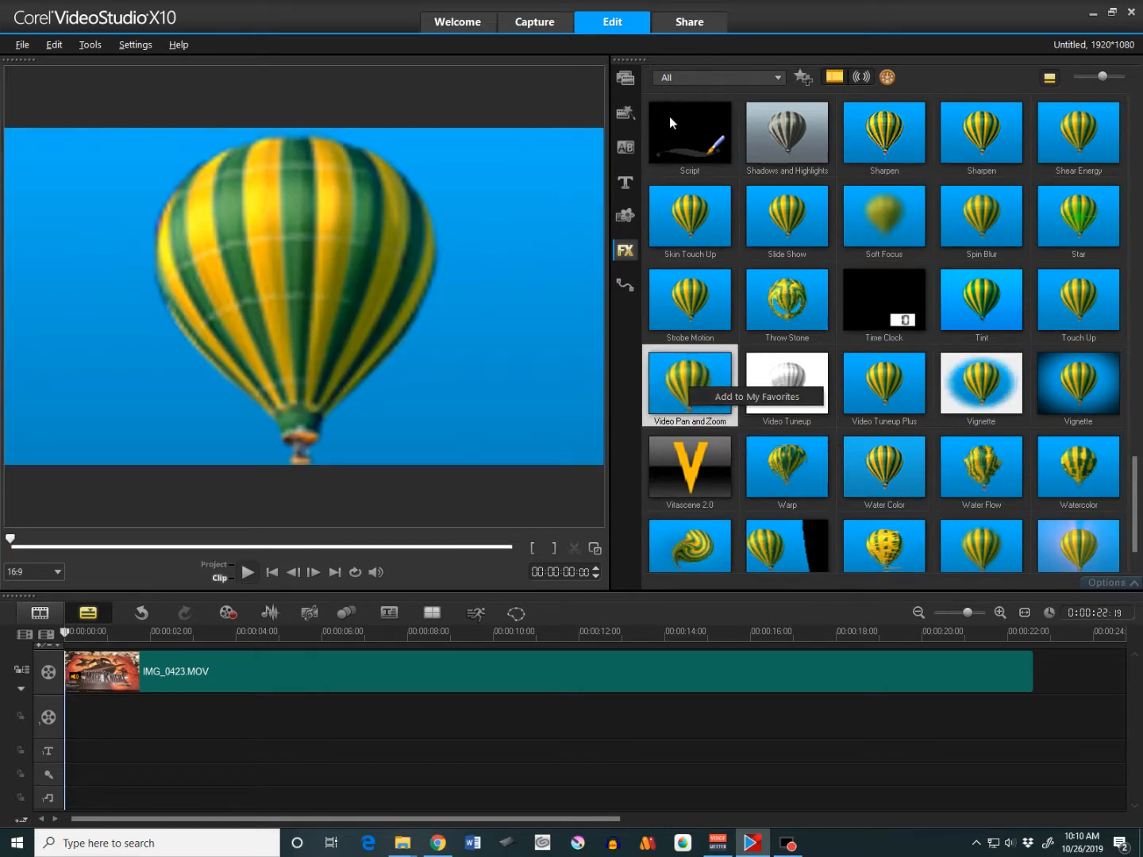
left_click(674, 74)
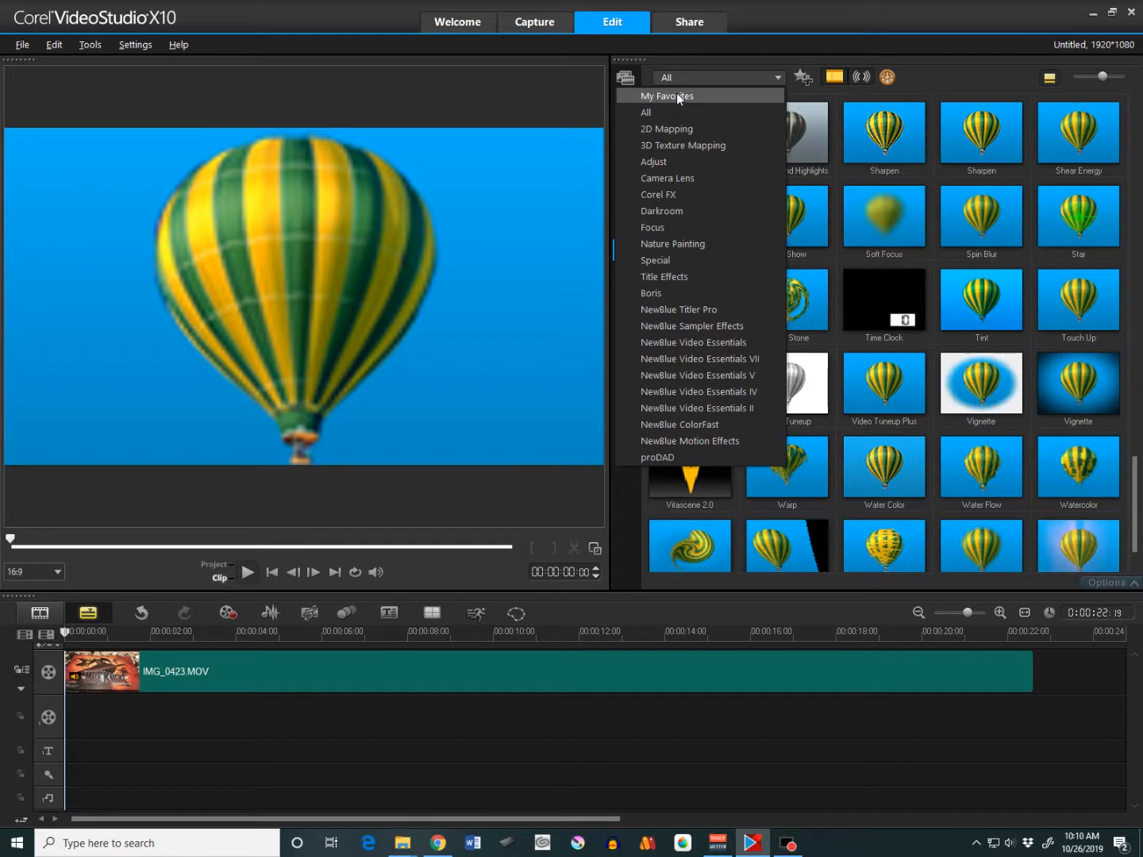
left_click(676, 95)
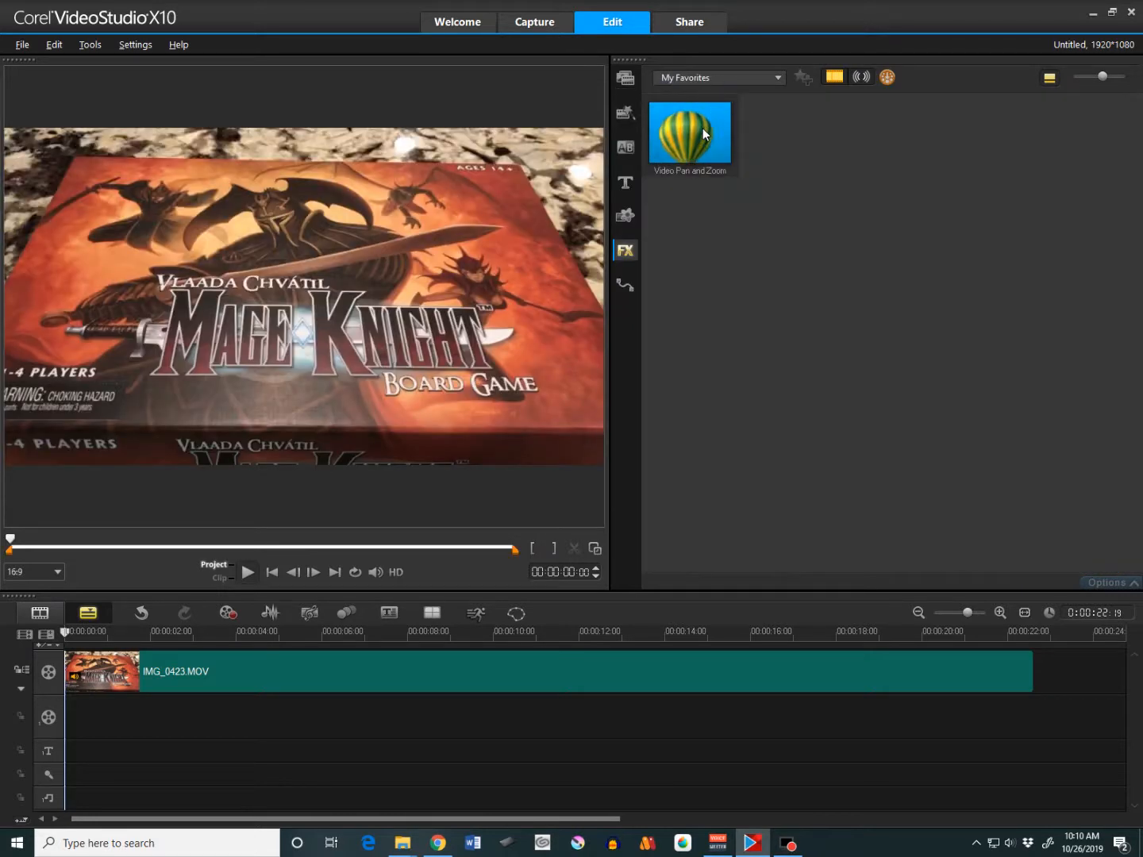
left_click_drag(704, 133, 308, 662)
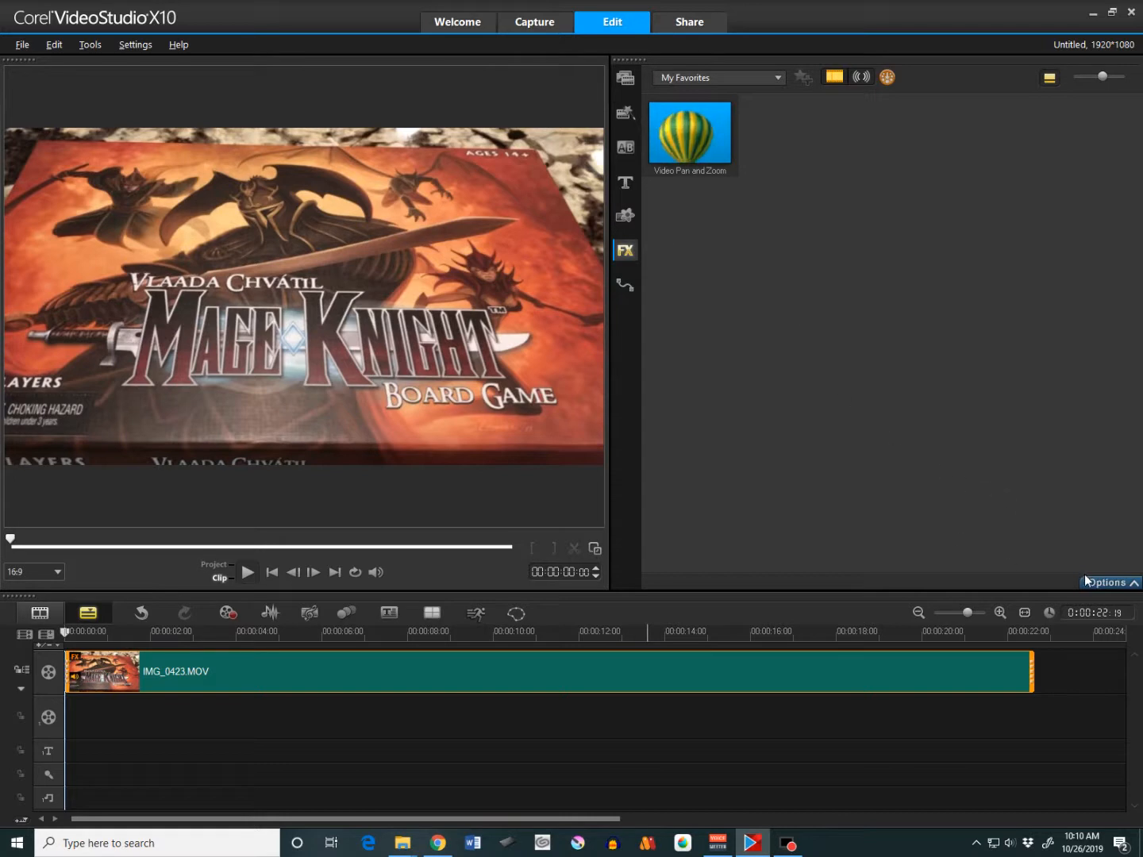
- Open the customization settings of the clip's Video Pan and Zoom filter
left_click(1105, 583)
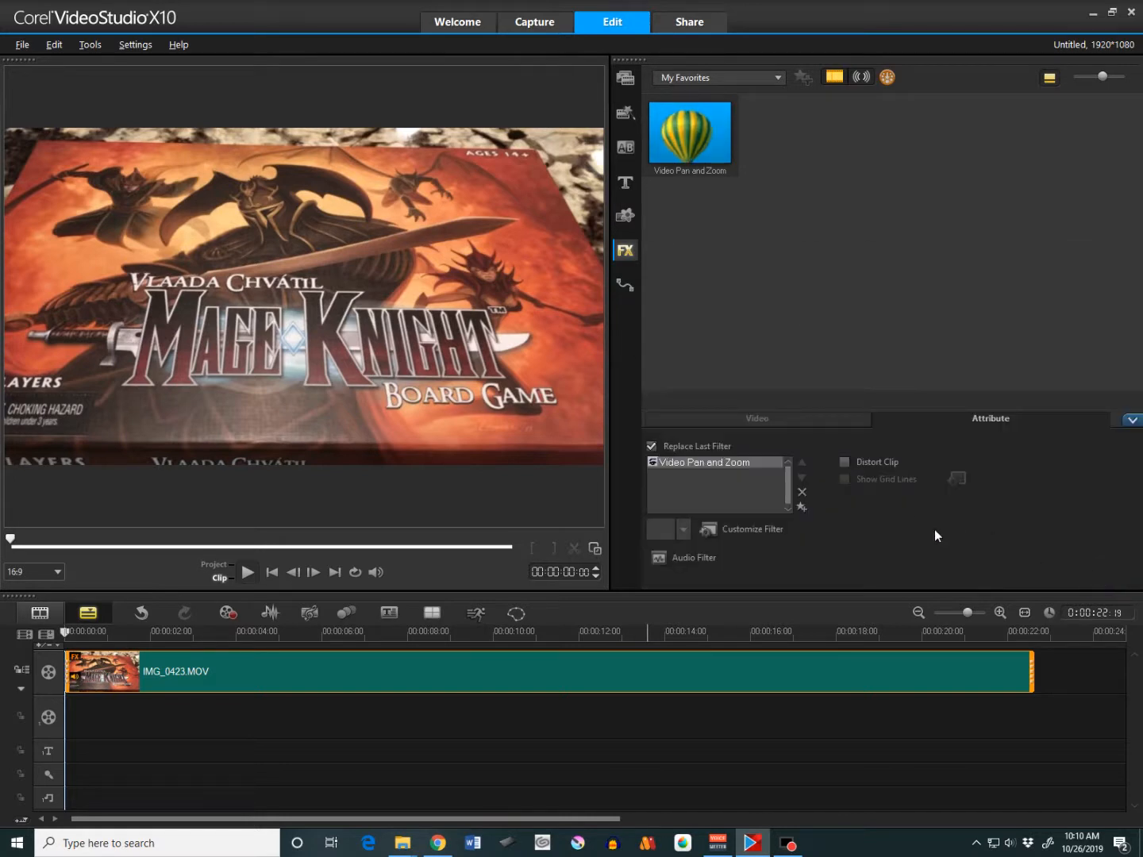
left_click(762, 421)
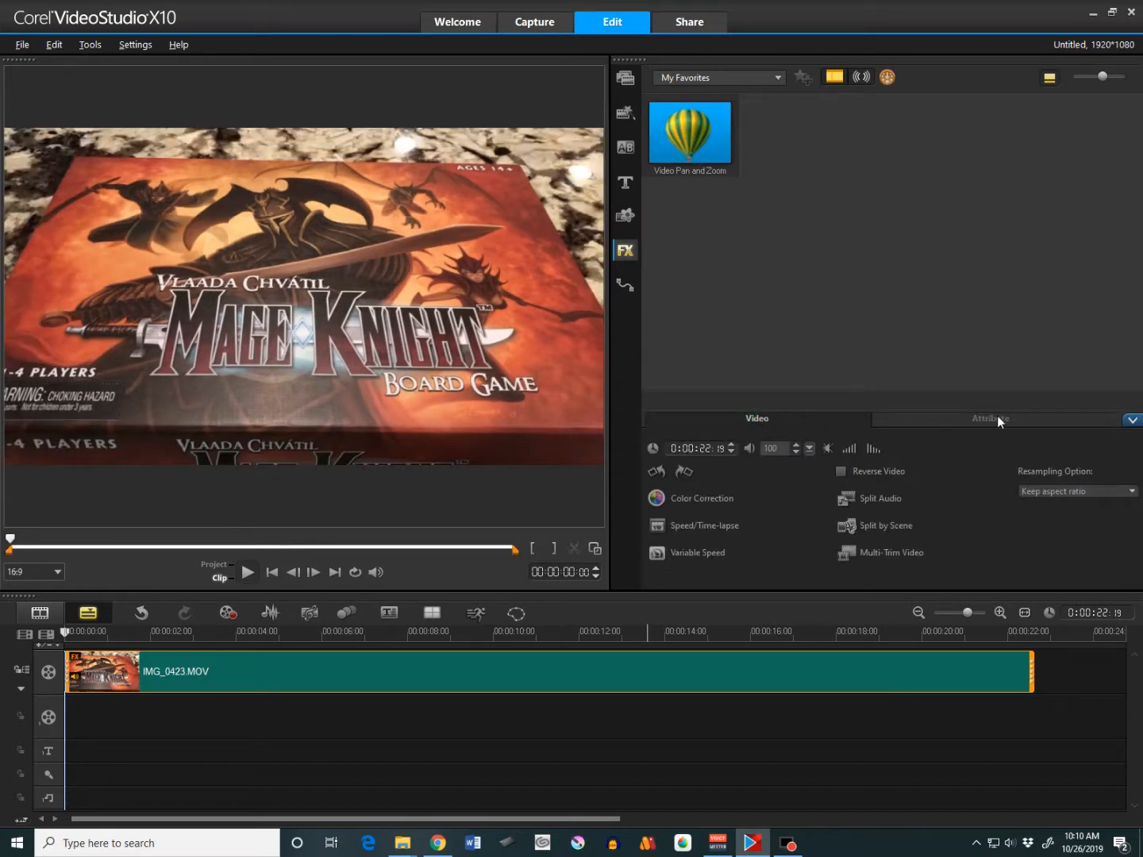
left_click(996, 417)
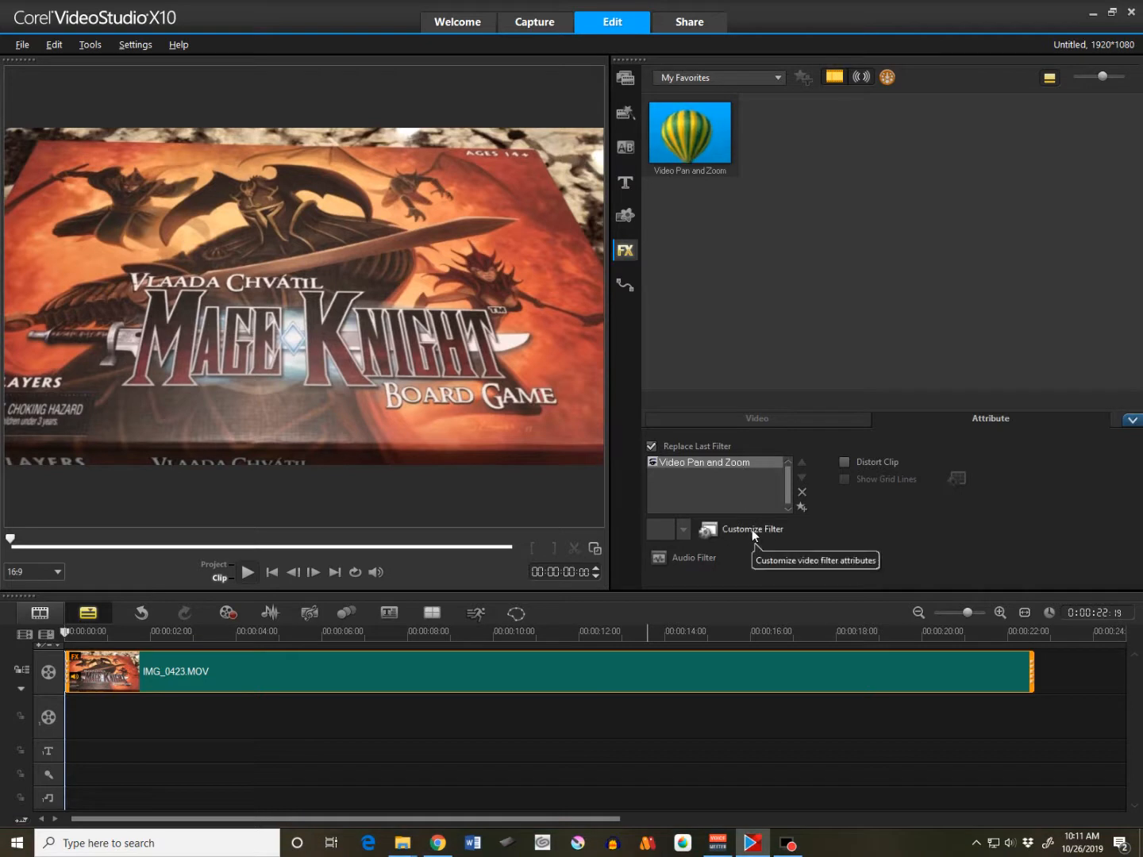
left_click(764, 529)
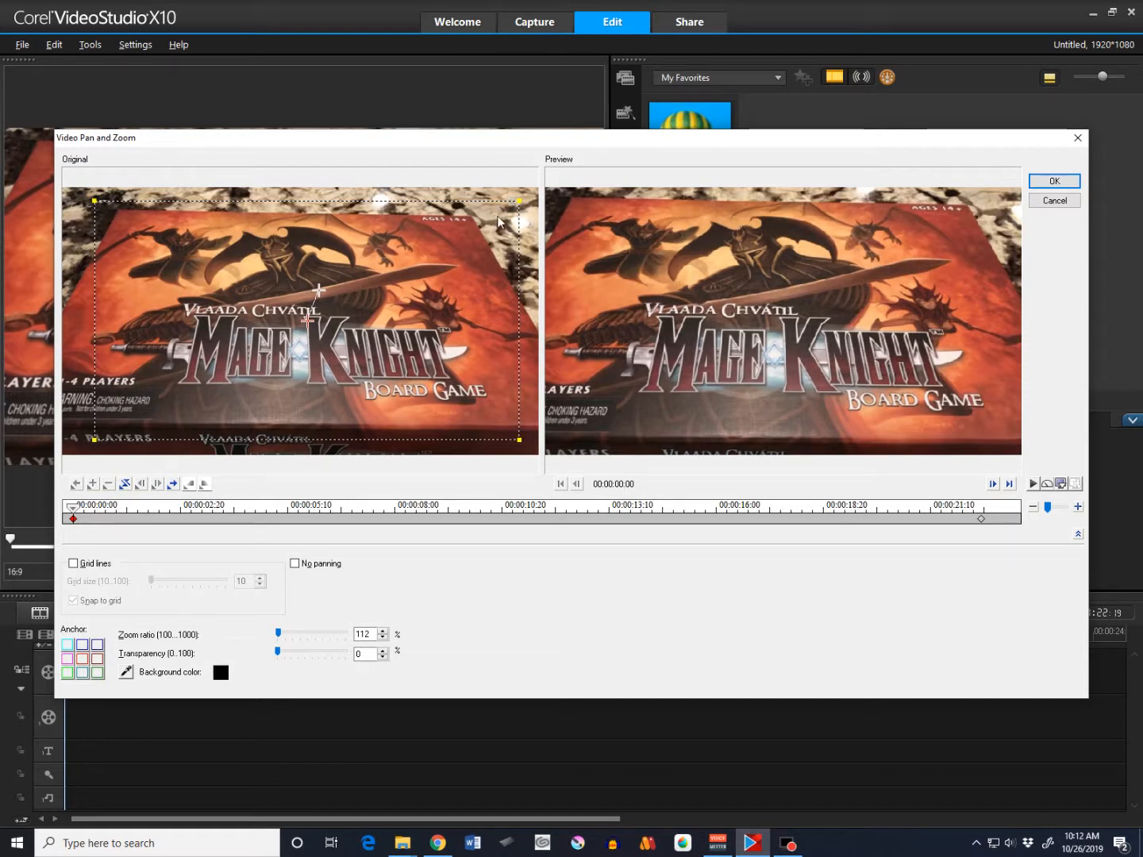
- Try centring the zoom frame on the box's middle winged figure and shrinking it to a zoom ratio of about 360%
left_click_drag(95, 201, 129, 229)
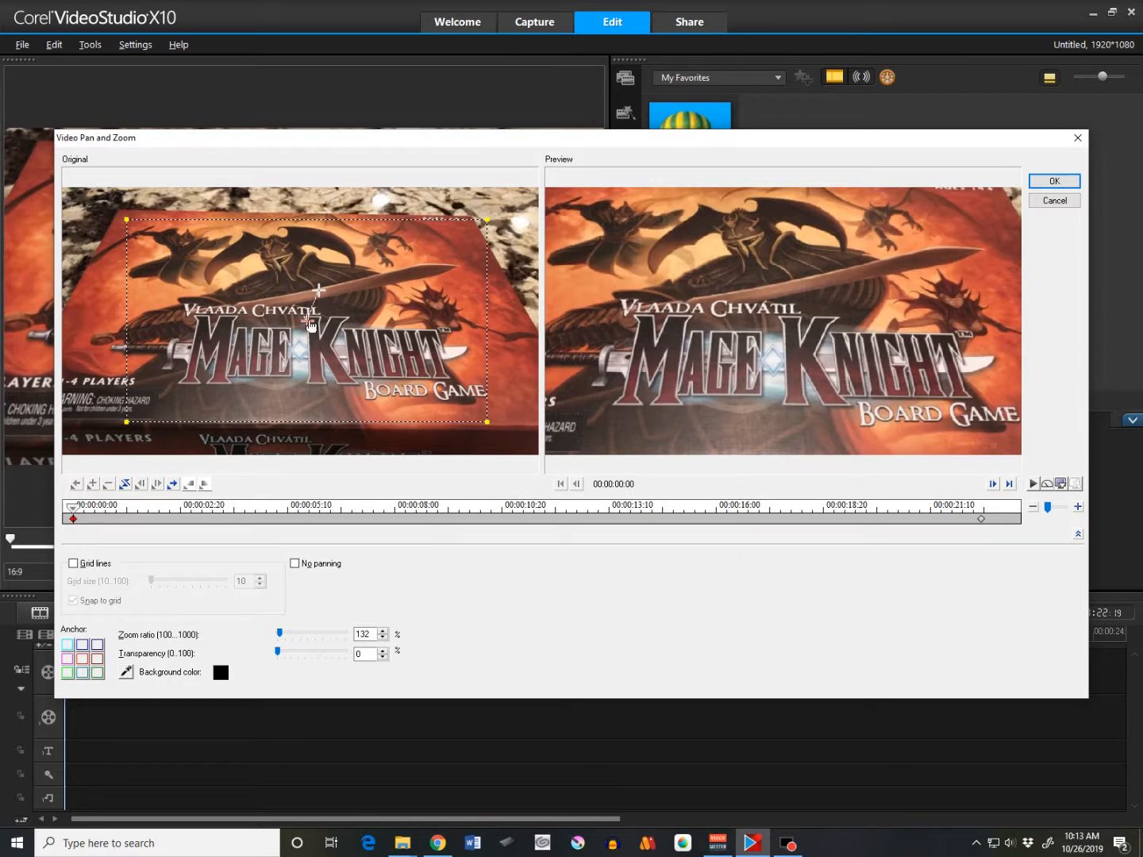
left_click_drag(308, 325, 278, 266)
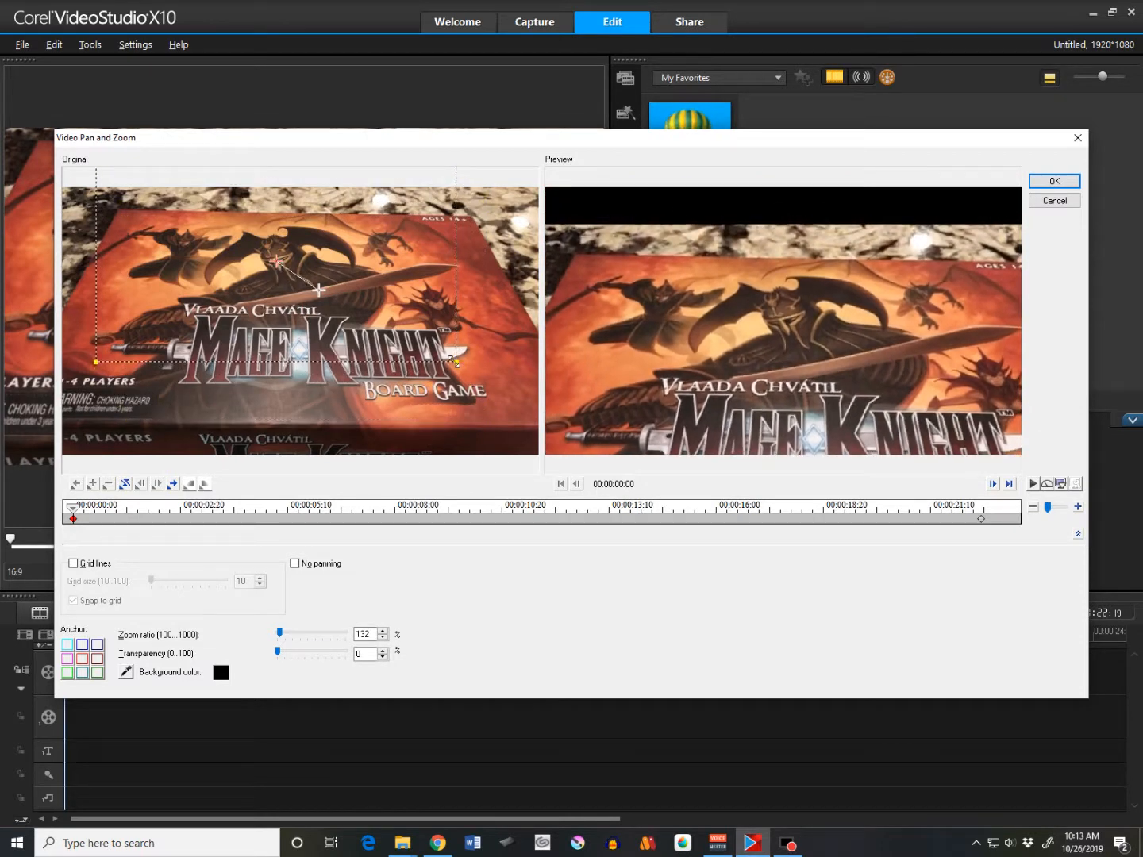
left_click_drag(454, 362, 341, 296)
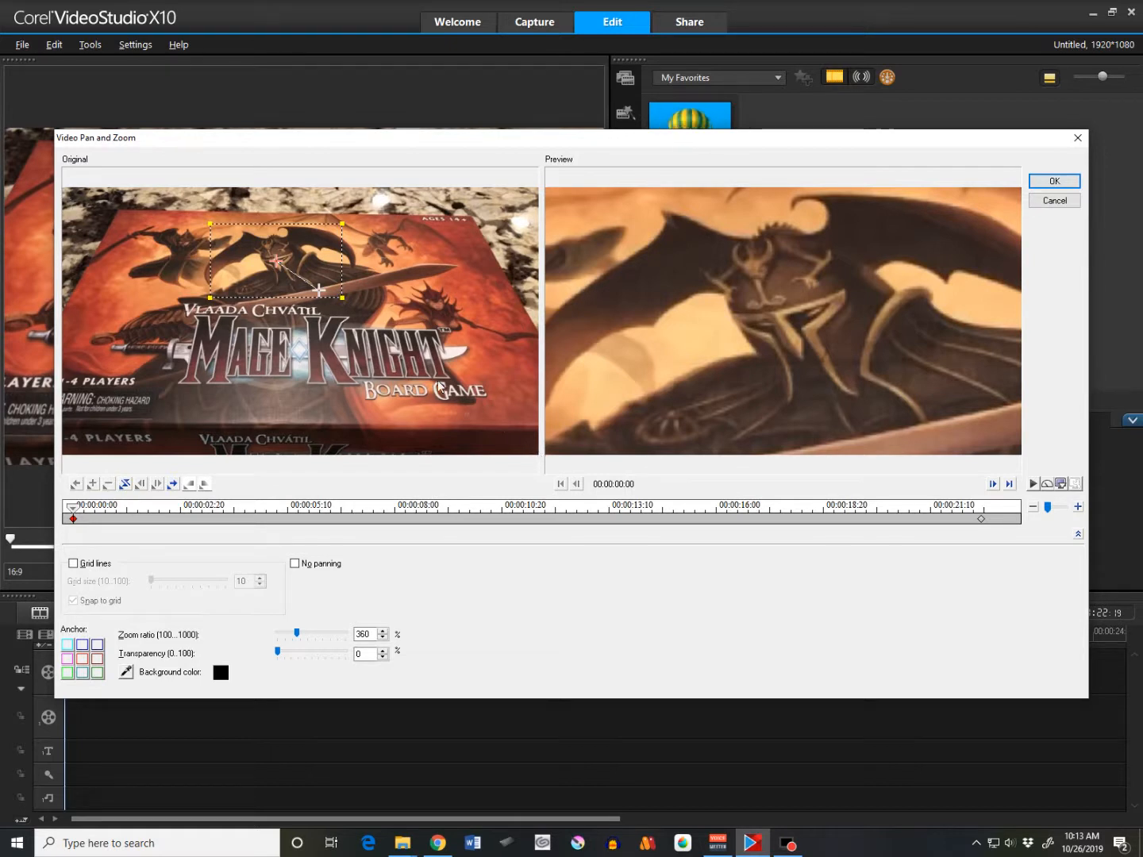
- Try enlarging the zoom frame, recentring it near the Mage Knight title and tightening it to a zoom ratio of about 165%
left_click_drag(342, 297, 430, 361)
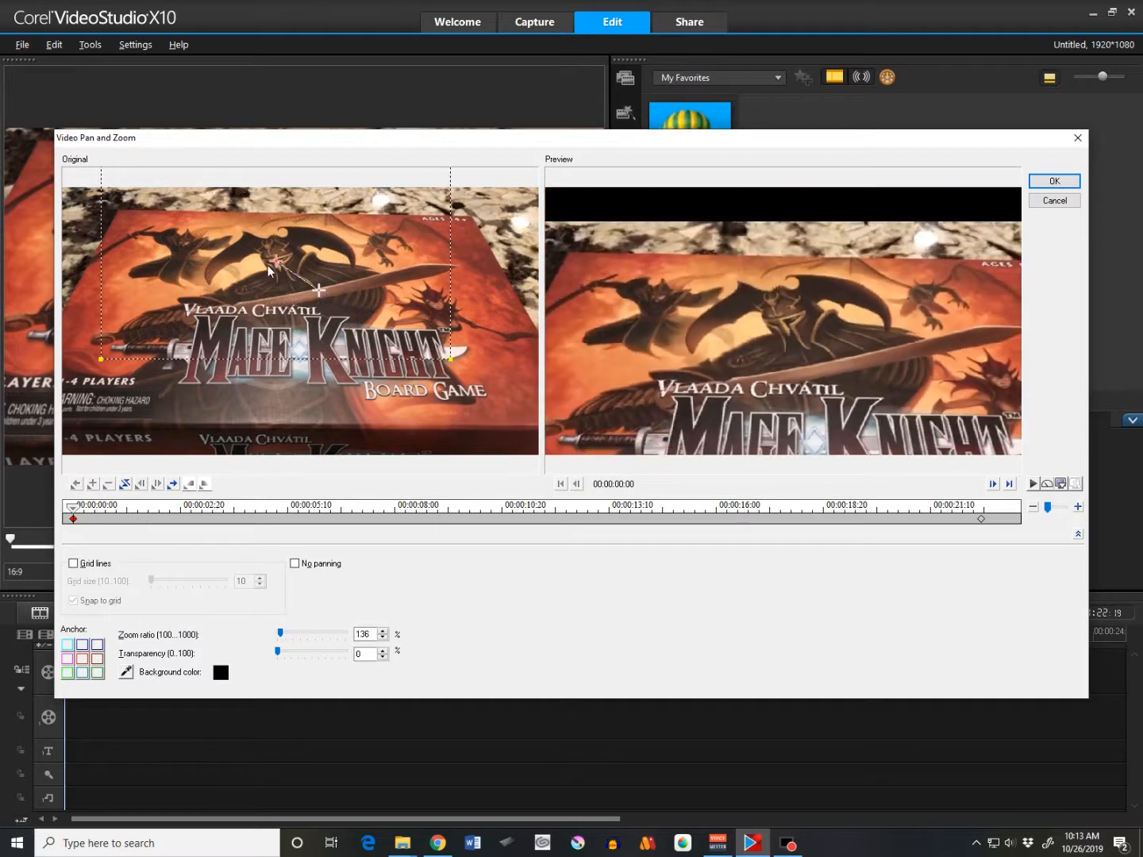
left_click_drag(274, 262, 292, 314)
left_click_drag(470, 411, 484, 419)
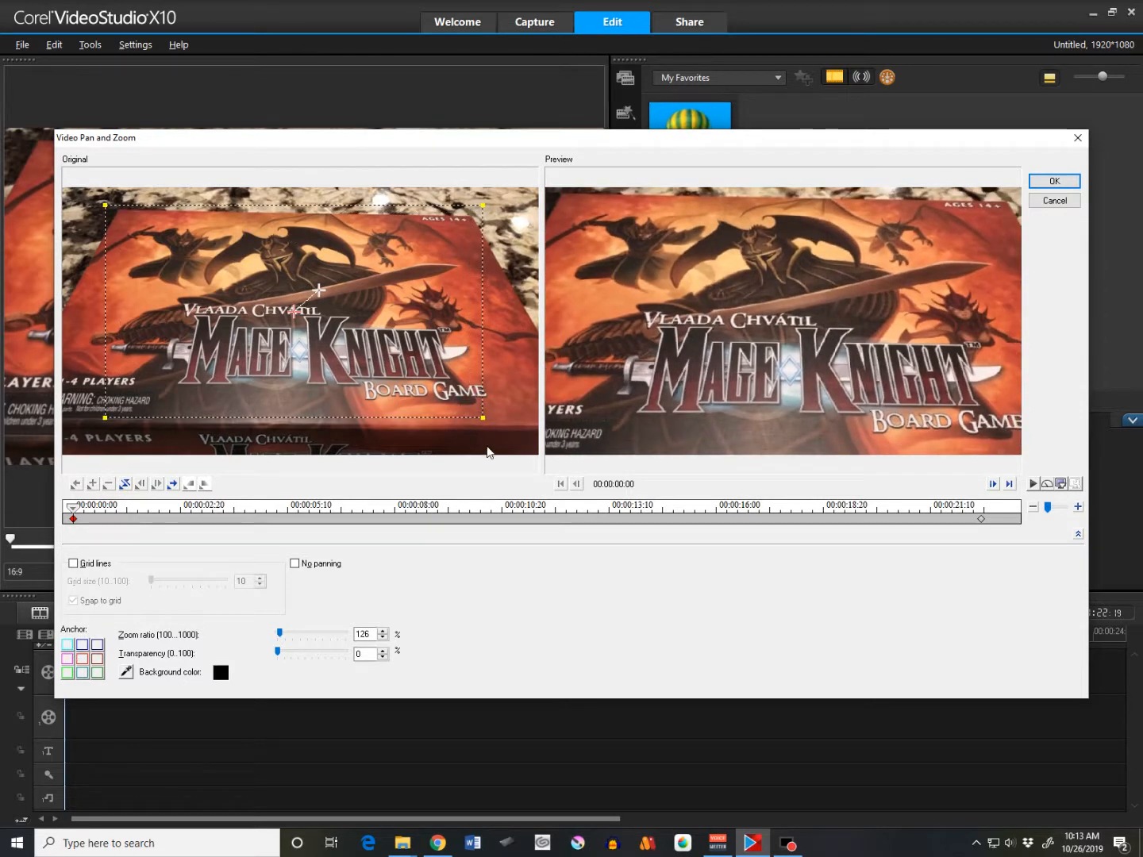
left_click_drag(484, 417, 440, 389)
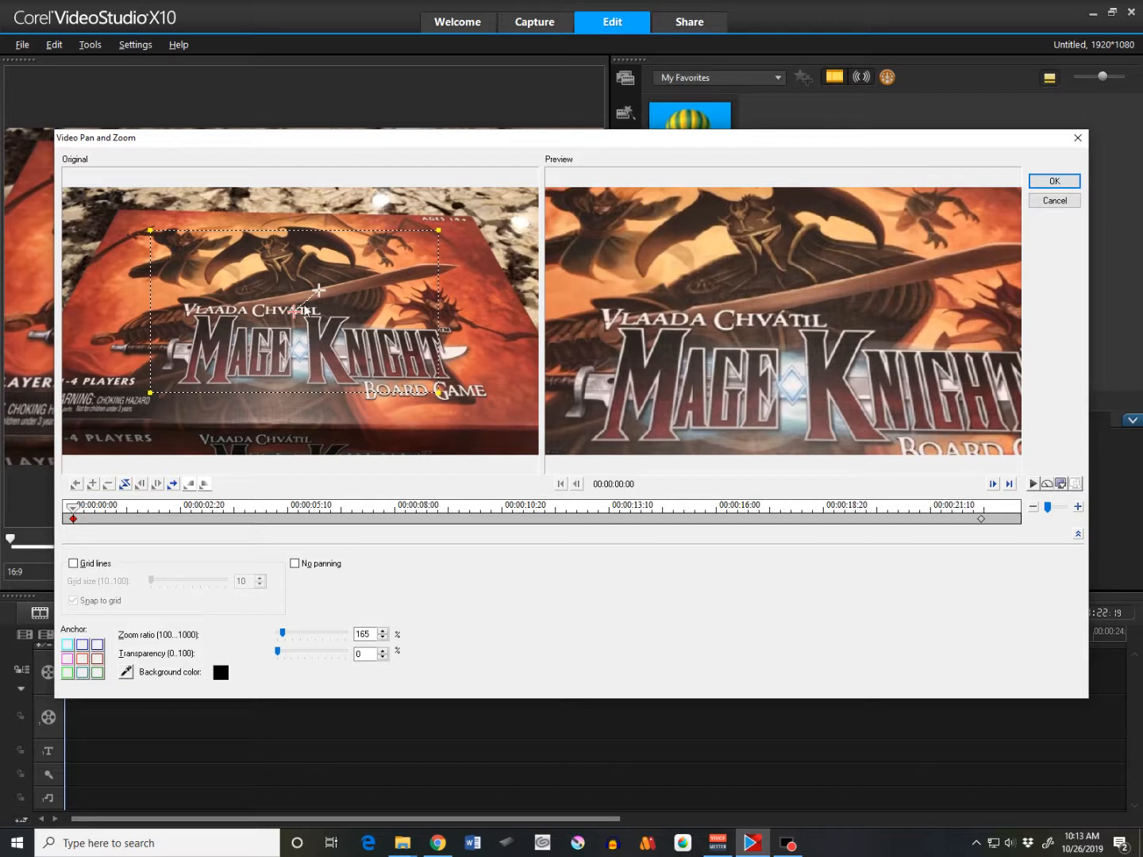
- Try the upper anchor presets, then anchor the zoom frame at the centre and enlarge it to a 100% zoom ratio
left_click(70, 645)
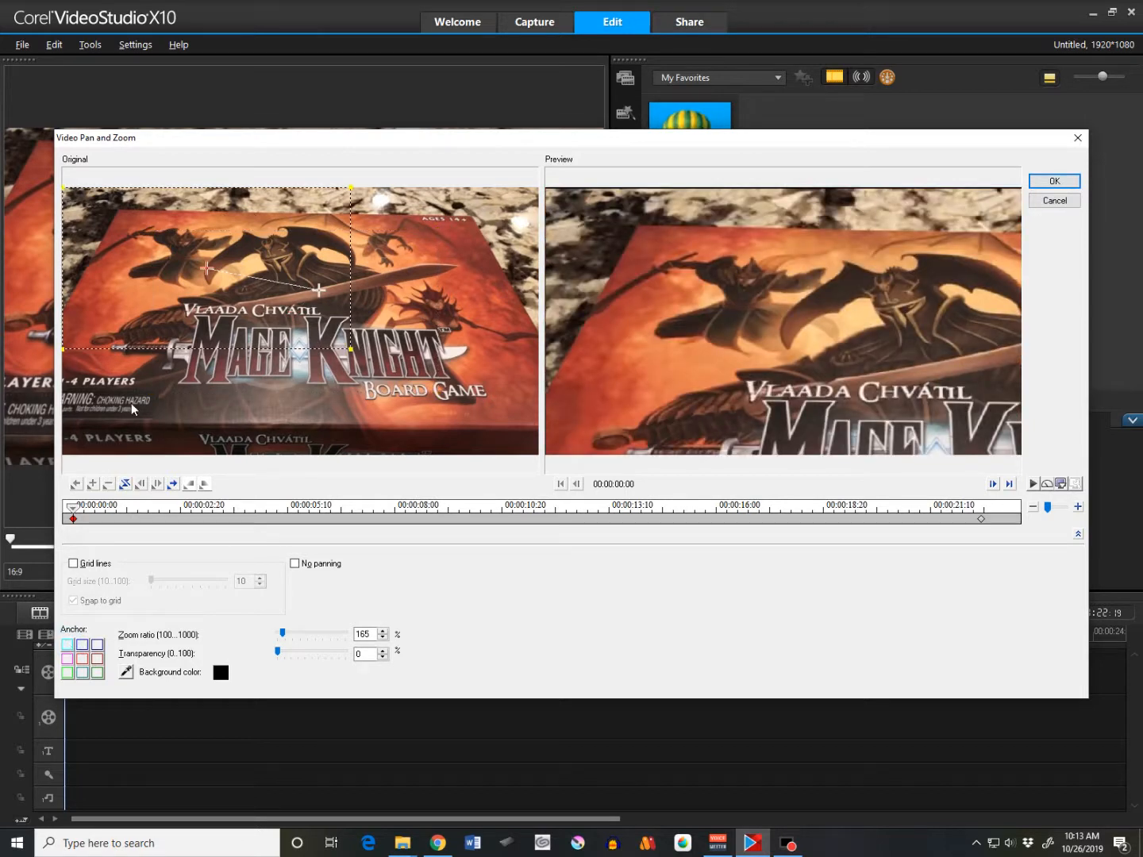
left_click(81, 645)
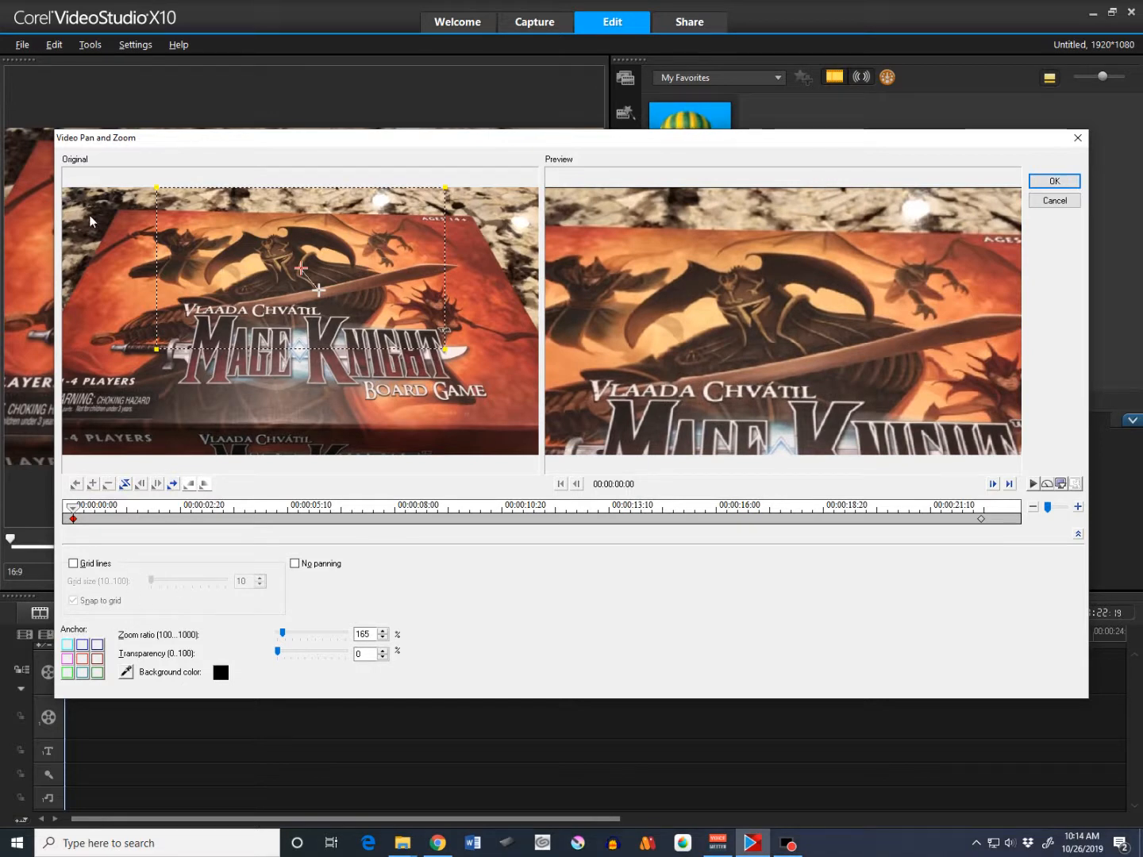
left_click(84, 661)
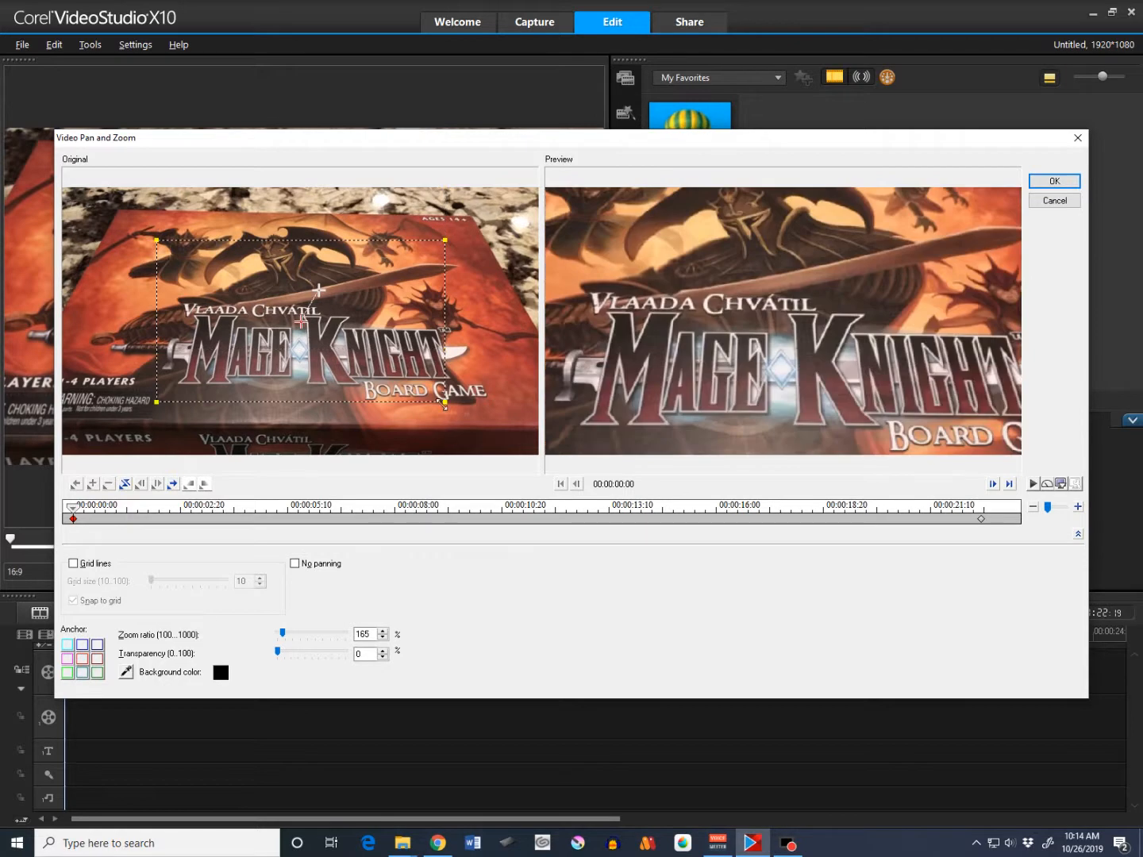
left_click_drag(447, 404, 539, 456)
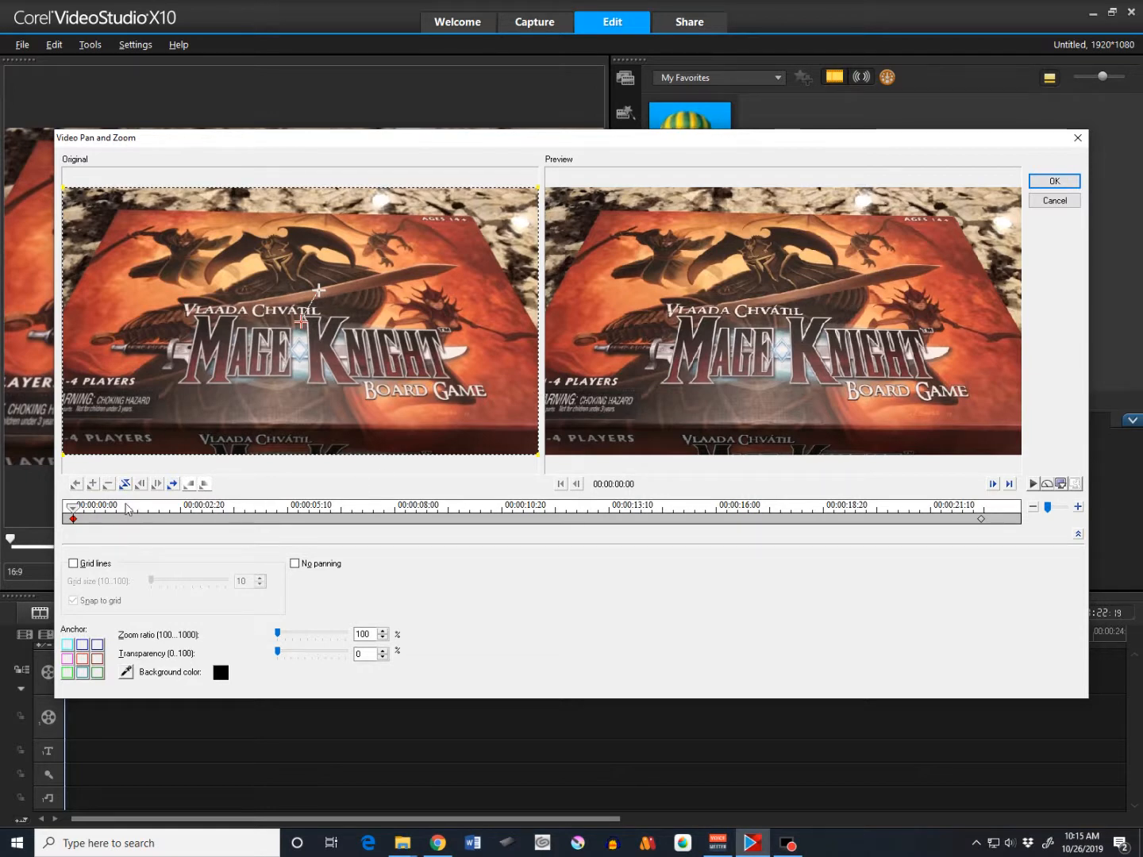
- Copy the first keyframe's pan and zoom settings and paste them to all keyframes
left_click(82, 512)
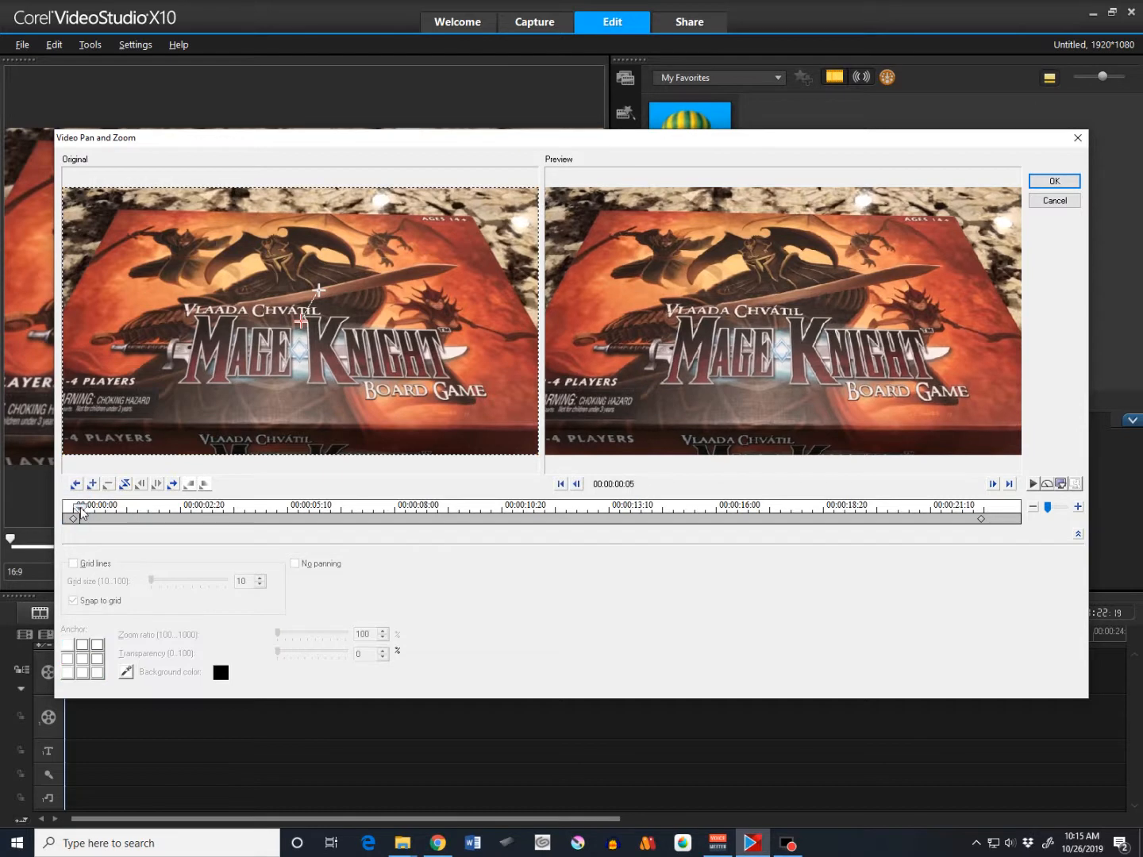
mouse_move(83, 511)
left_mouse_down()
mouse_move(336, 535)
mouse_move(265, 514)
mouse_move(217, 521)
mouse_move(531, 528)
mouse_move(843, 504)
mouse_move(968, 508)
mouse_move(249, 505)
mouse_move(325, 522)
mouse_move(984, 526)
mouse_move(470, 496)
mouse_move(791, 497)
mouse_move(71, 502)
left_mouse_up()
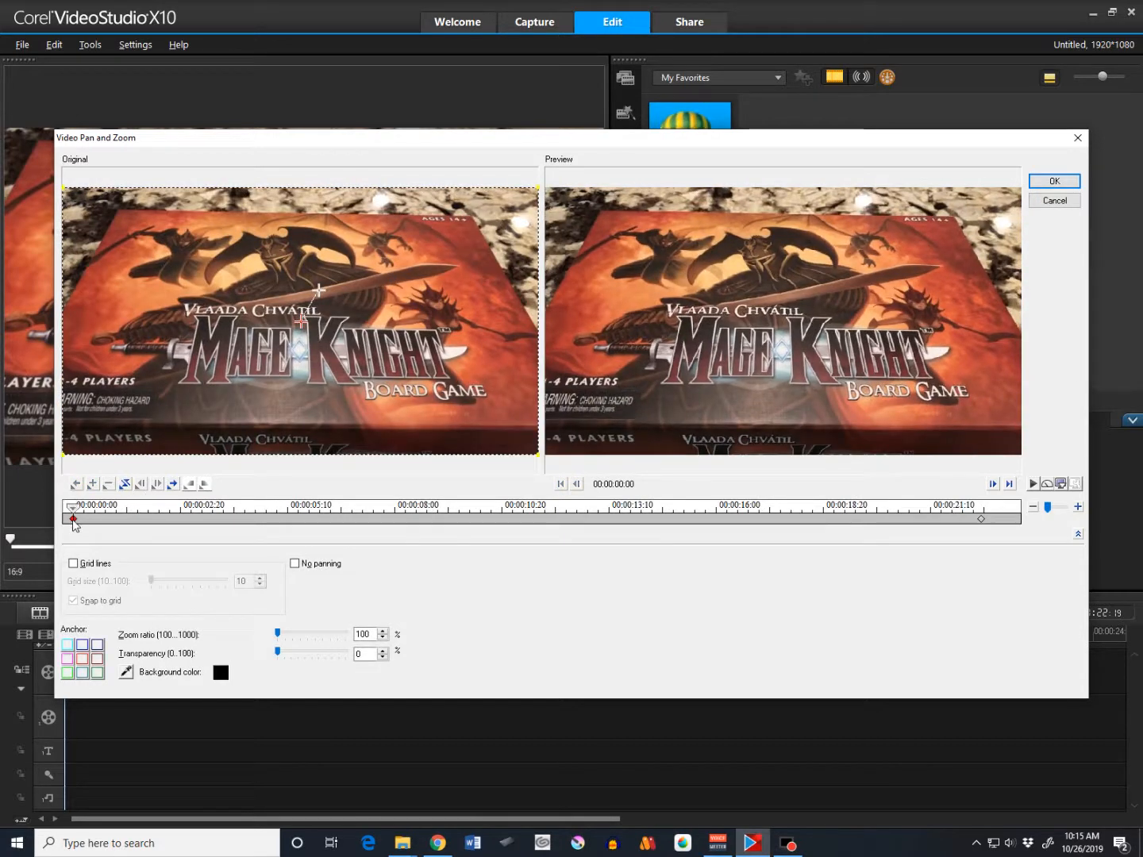
right_click(74, 521)
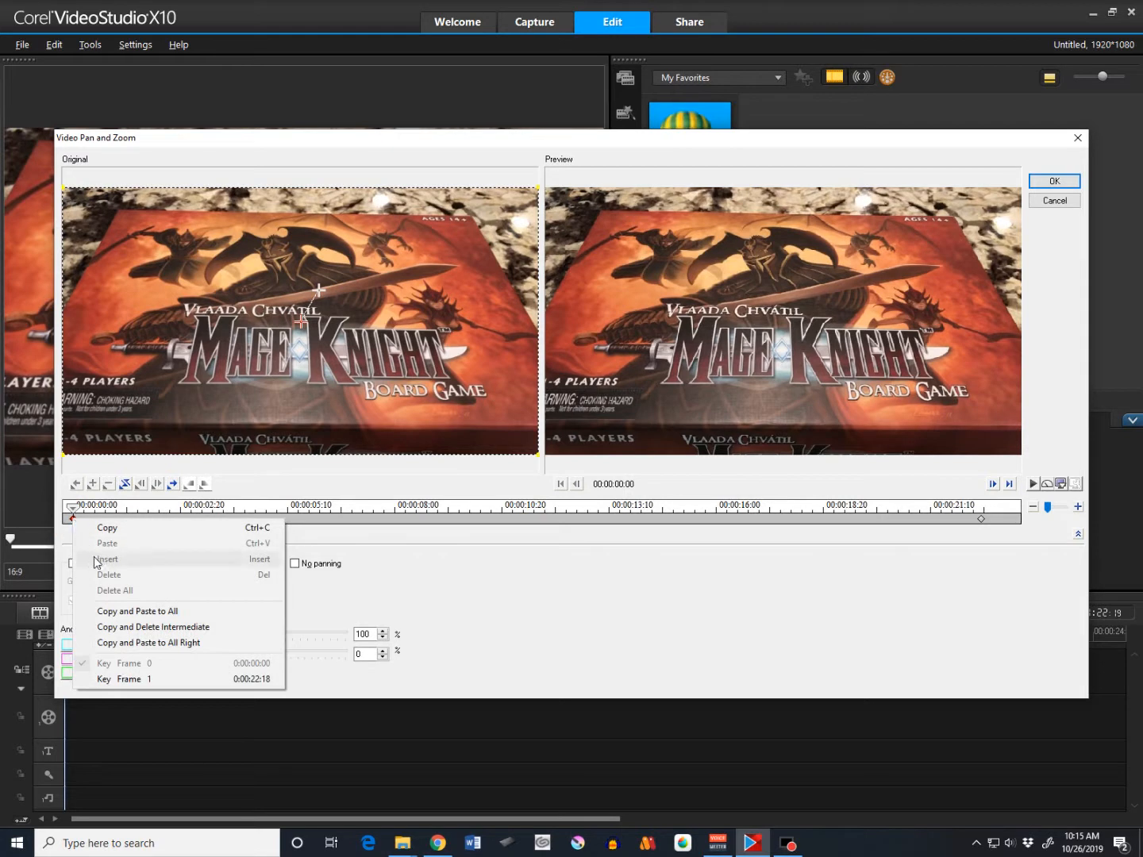
left_click(142, 615)
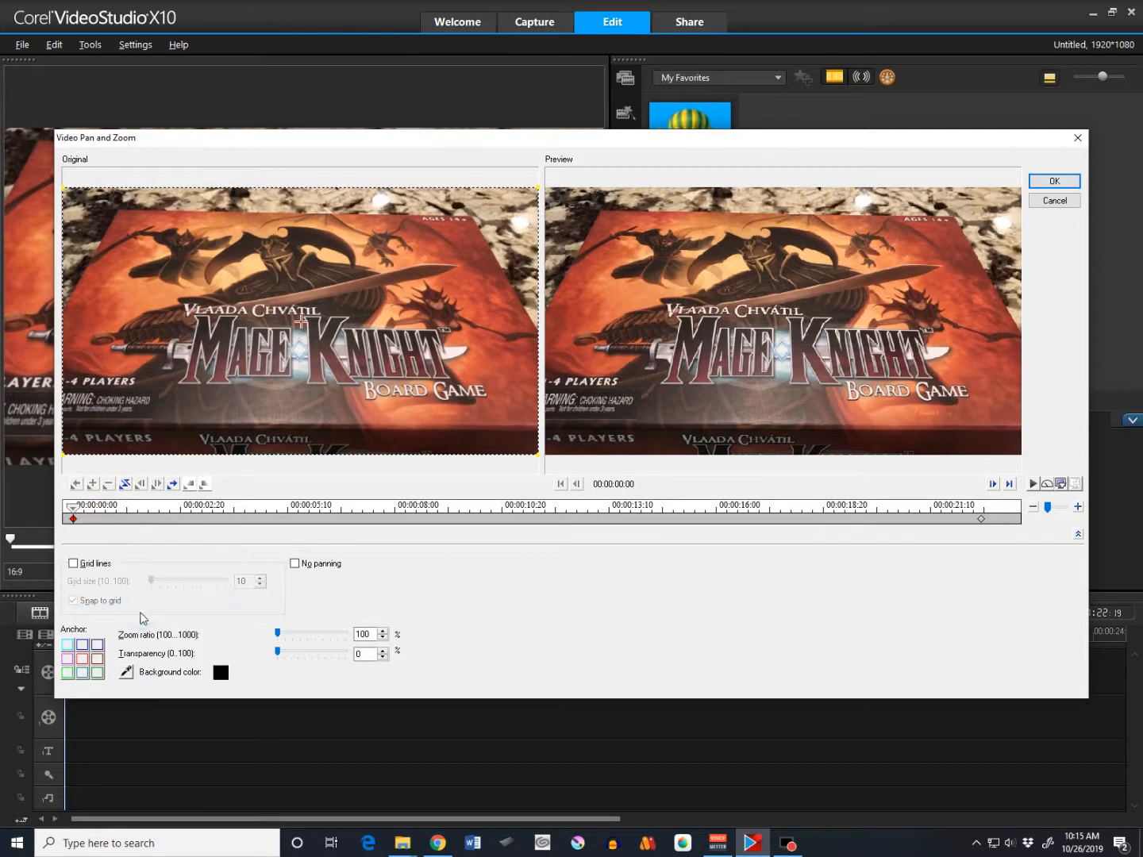
- Add pan and zoom keyframes at 00:00:01:18, 00:00:04:12 and 00:00:06:19
left_click_drag(73, 509, 139, 524)
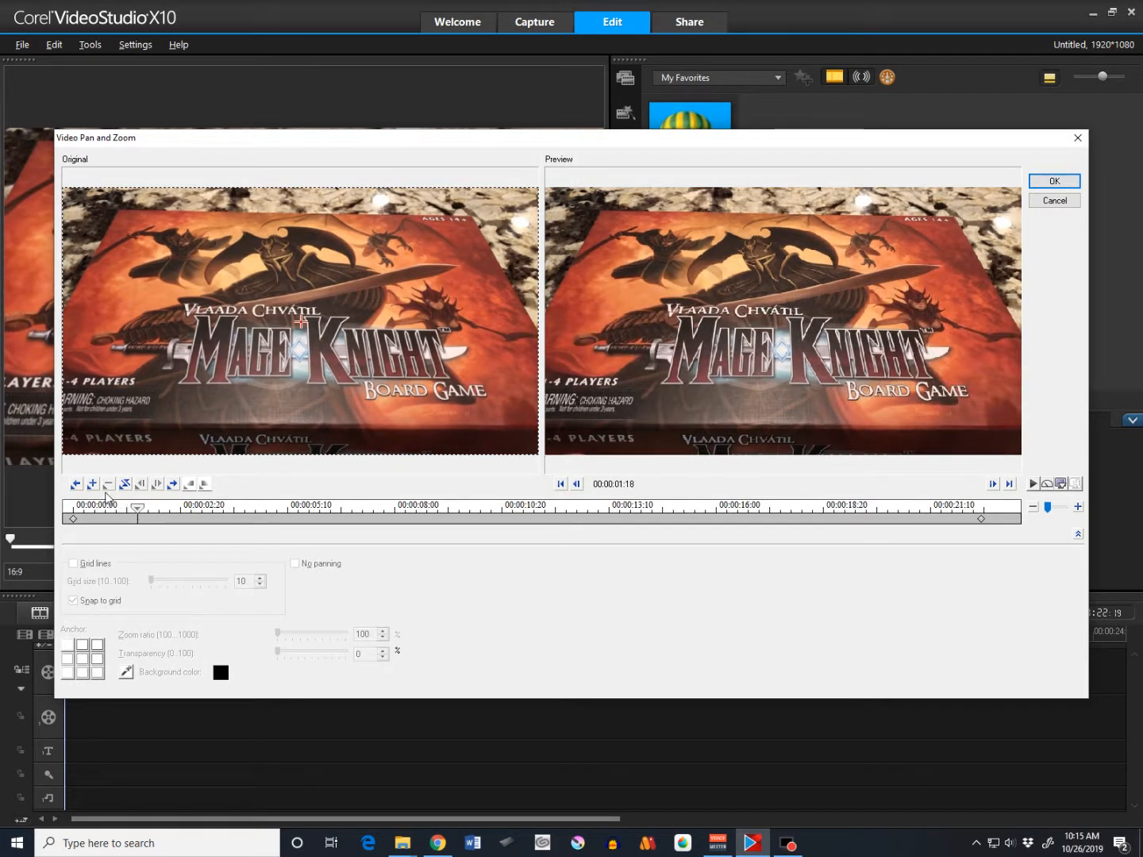
left_click(93, 485)
left_click(136, 509)
left_click_drag(137, 510, 257, 515)
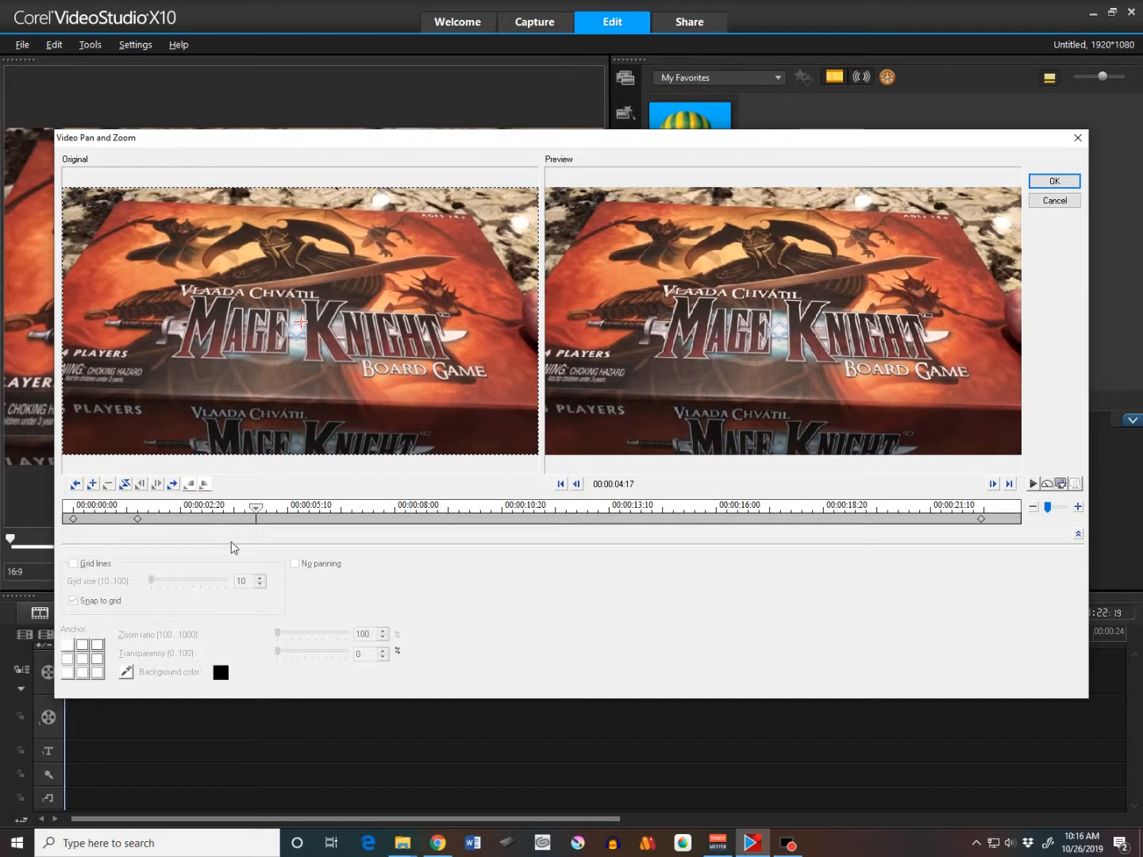
left_click_drag(253, 514, 251, 511)
right_click(250, 522)
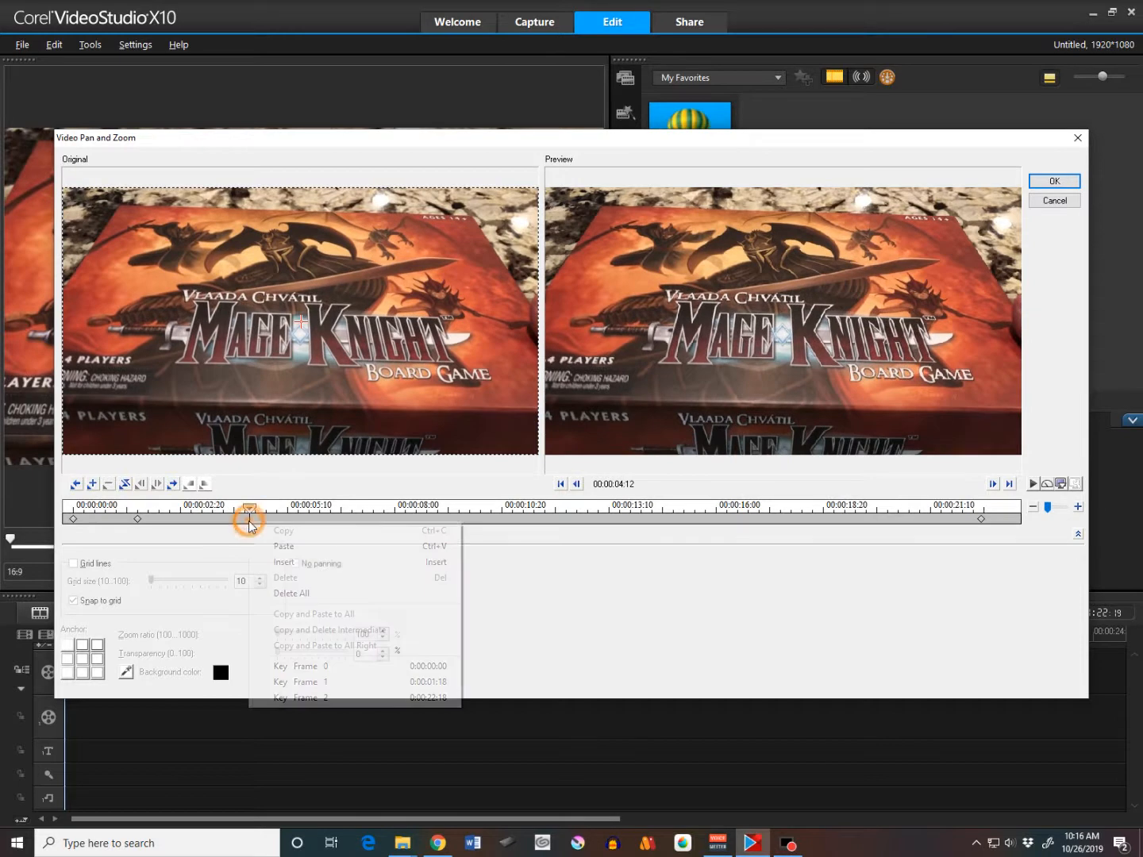
left_click(93, 484)
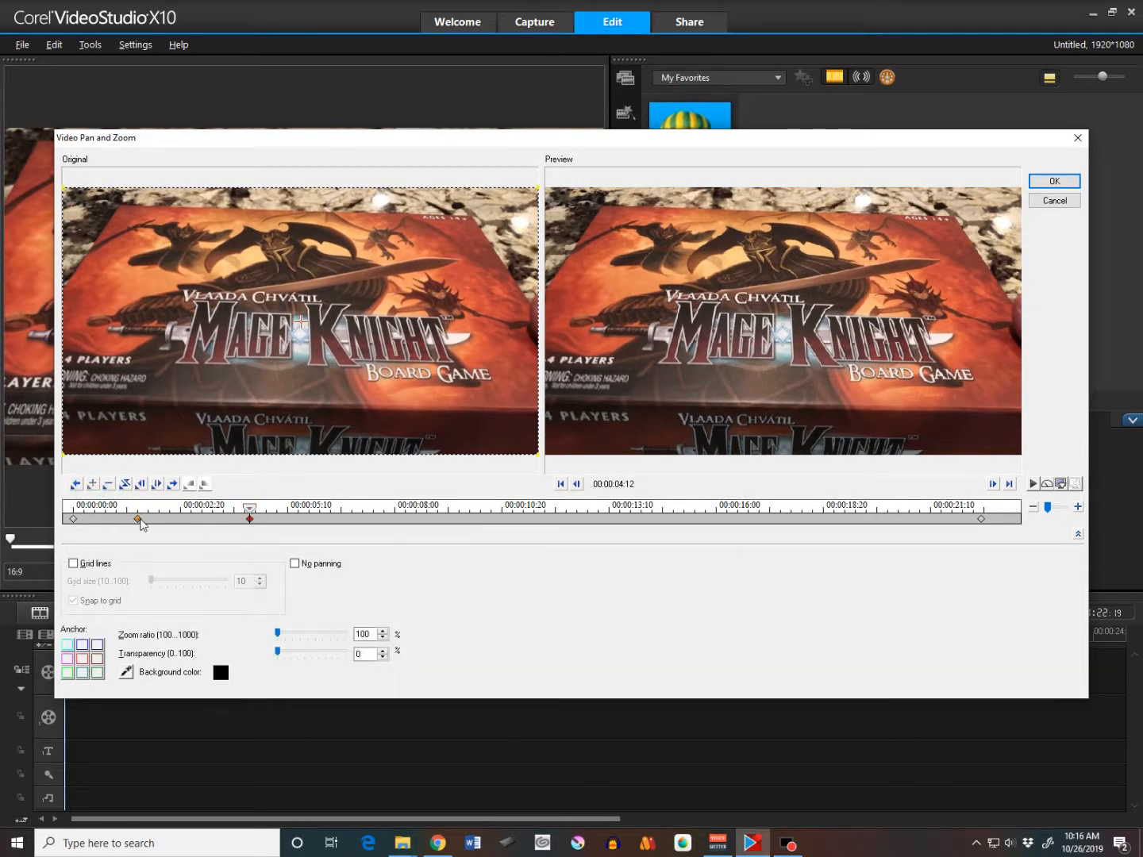
left_click_drag(249, 515, 342, 526)
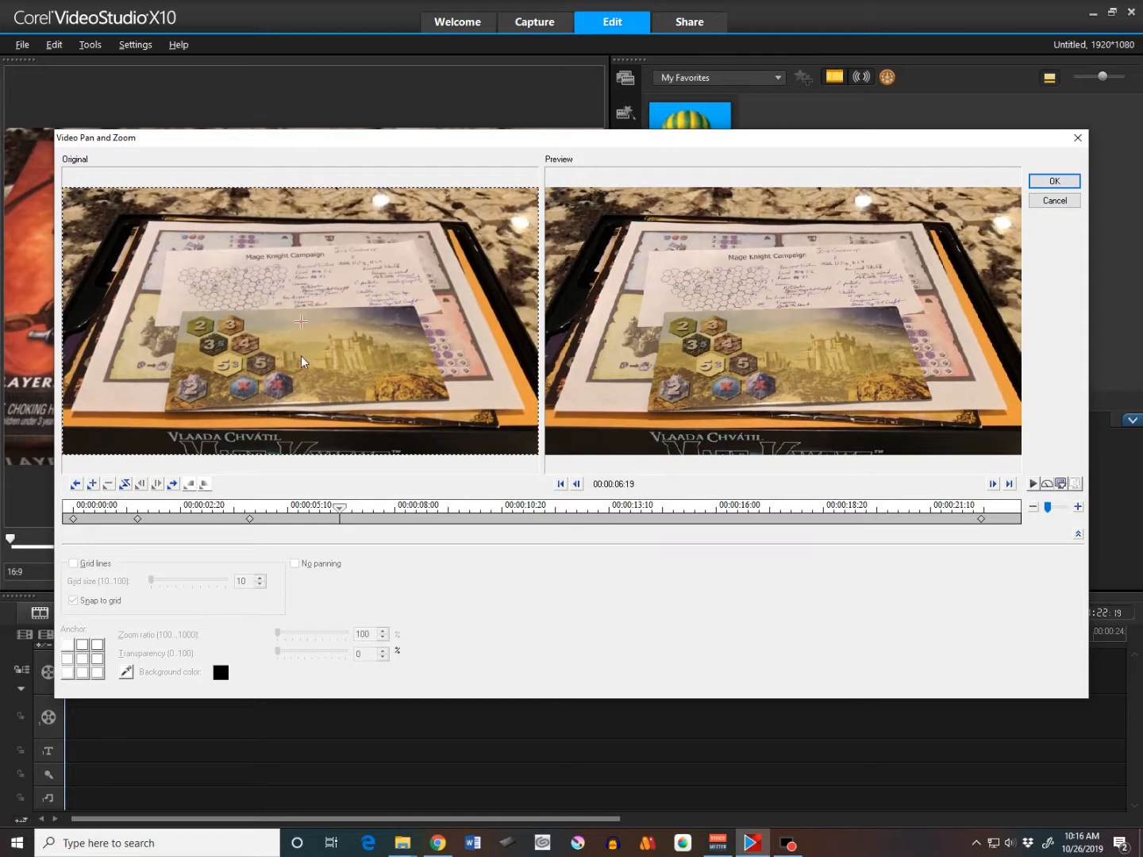
left_click(93, 484)
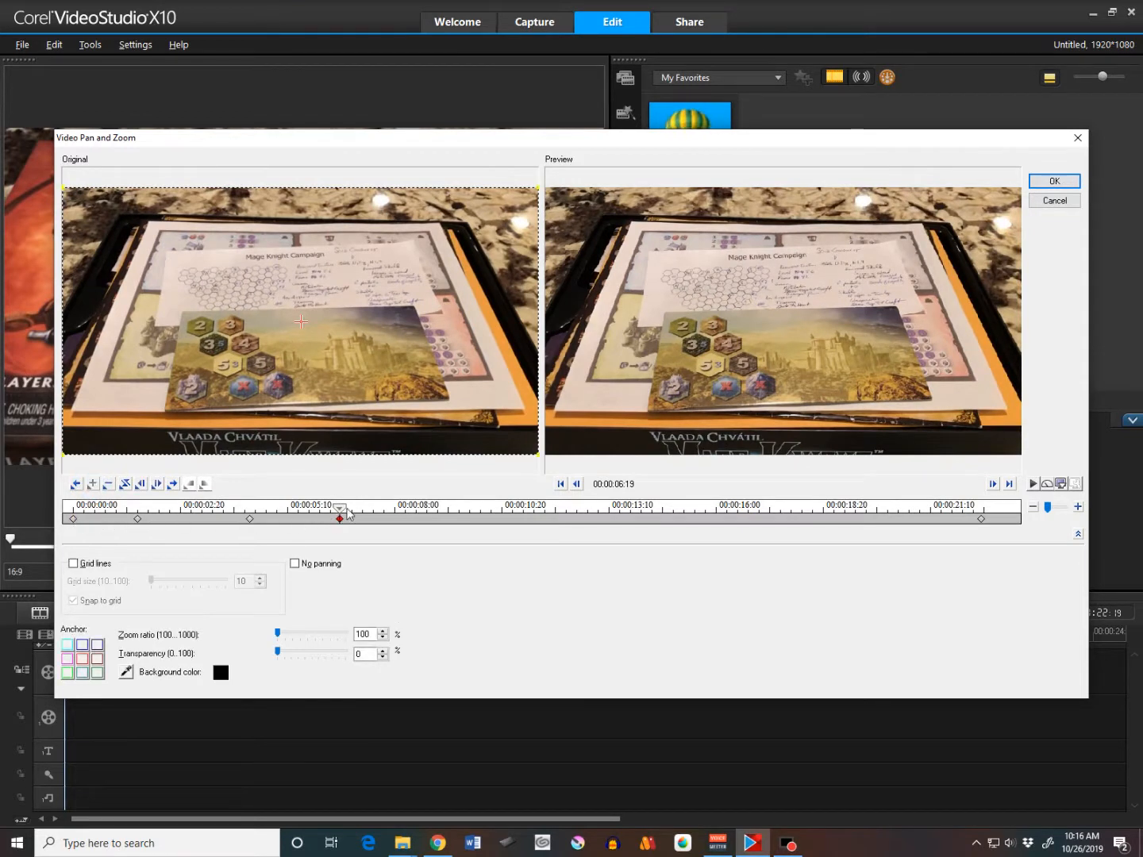
- Move the 00:00:00:00 keyframe's frame centre onto the leftmost figure on the game box, keeping the 100% zoom ratio
left_click_drag(339, 510, 139, 520)
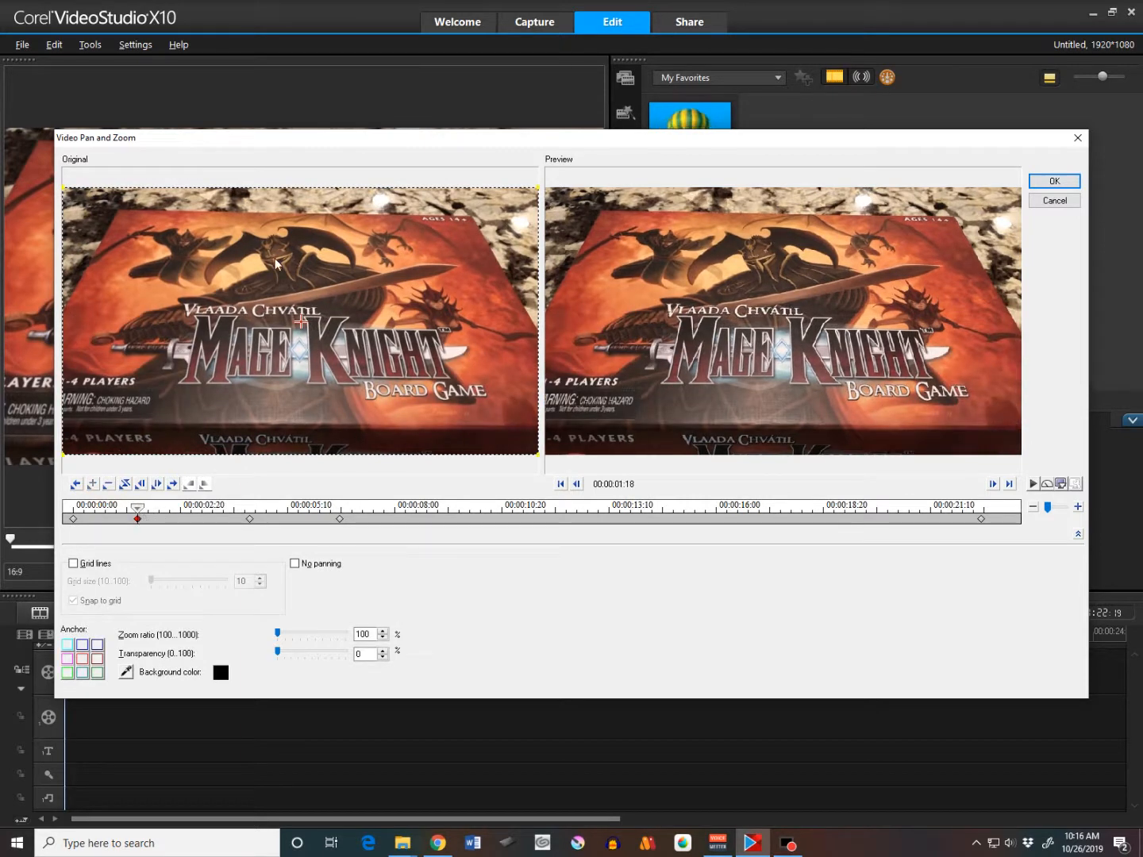
left_click_drag(304, 321, 278, 259)
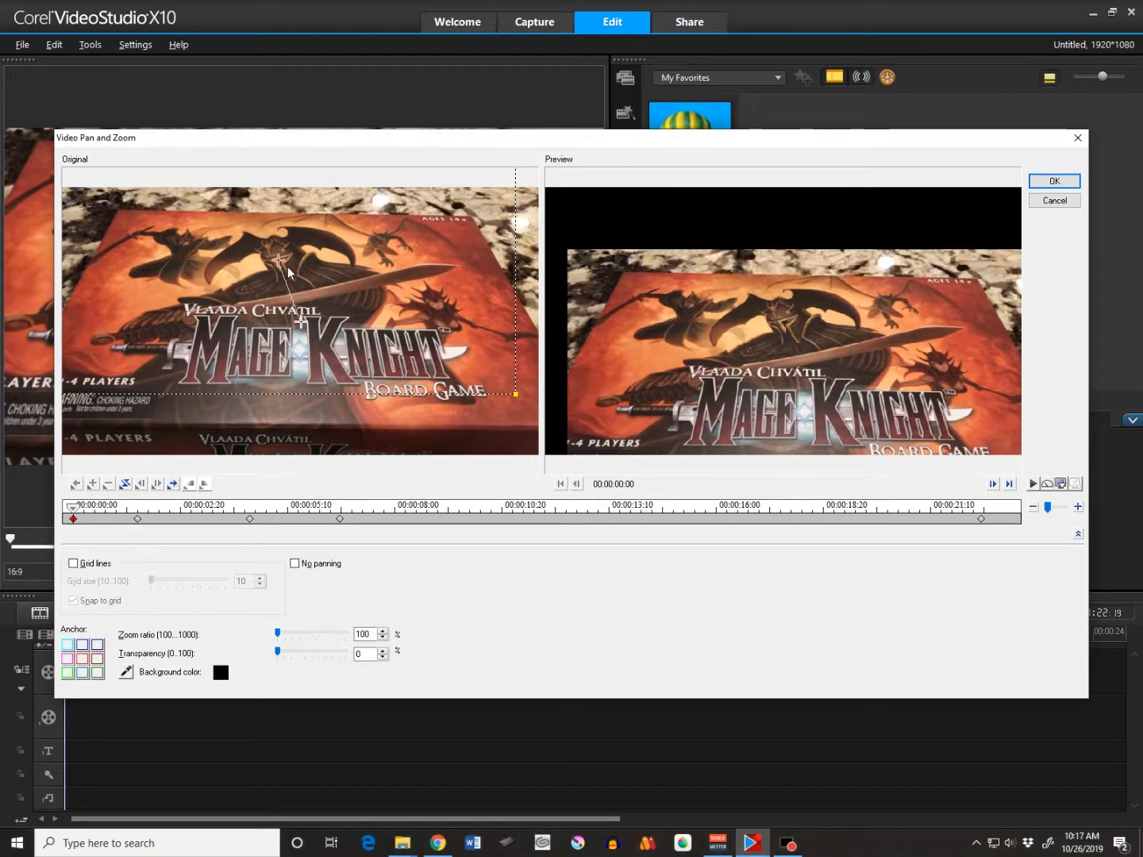
left_click_drag(283, 270, 157, 252)
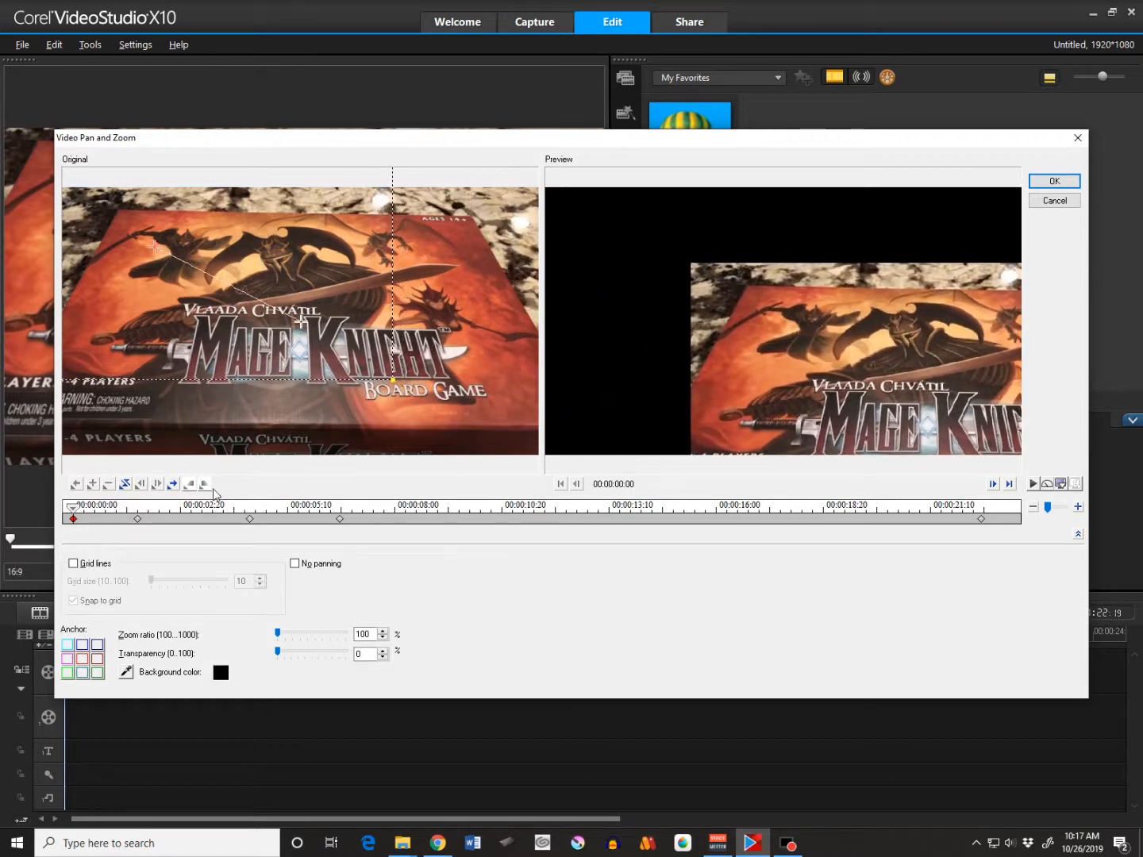
- Centre the 00:00:01:18 keyframe's frame on the middle winged figure of the game box and shrink it to a 392% zoom ratio
left_click(138, 519)
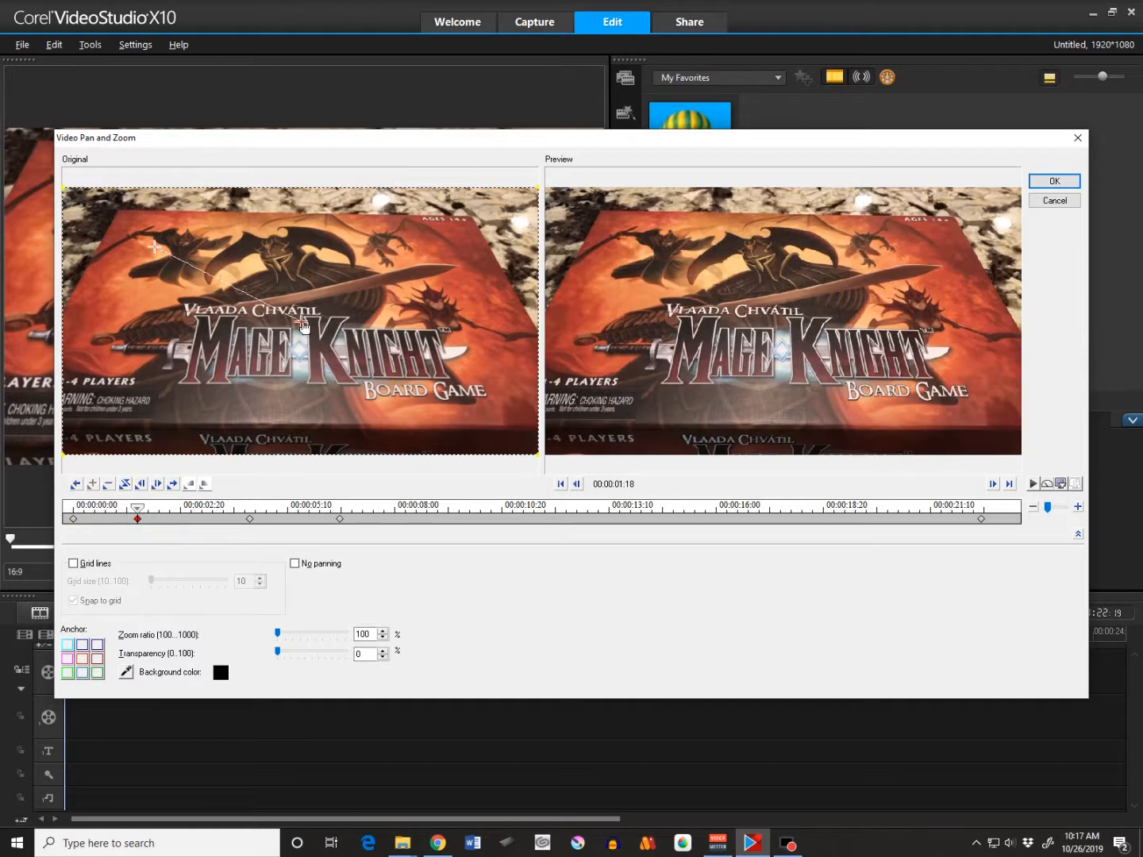
left_click_drag(301, 321, 274, 257)
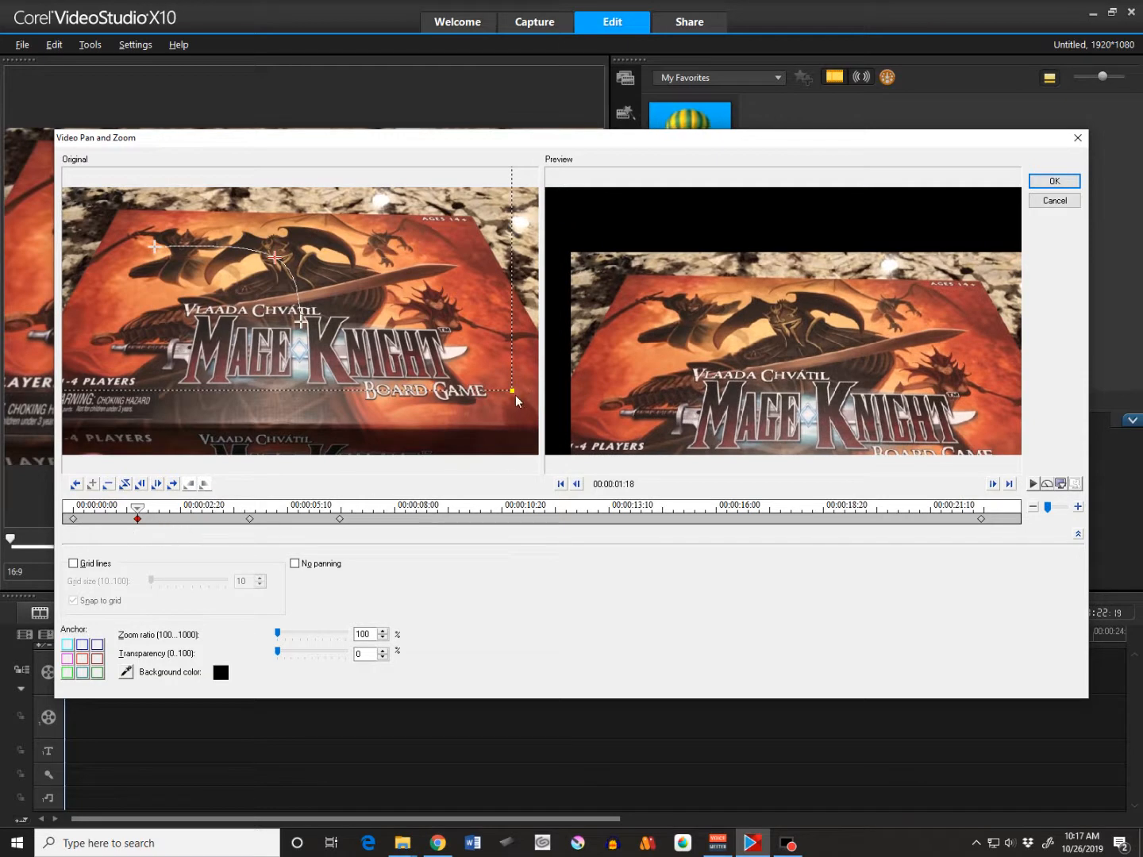
left_click_drag(512, 390, 336, 284)
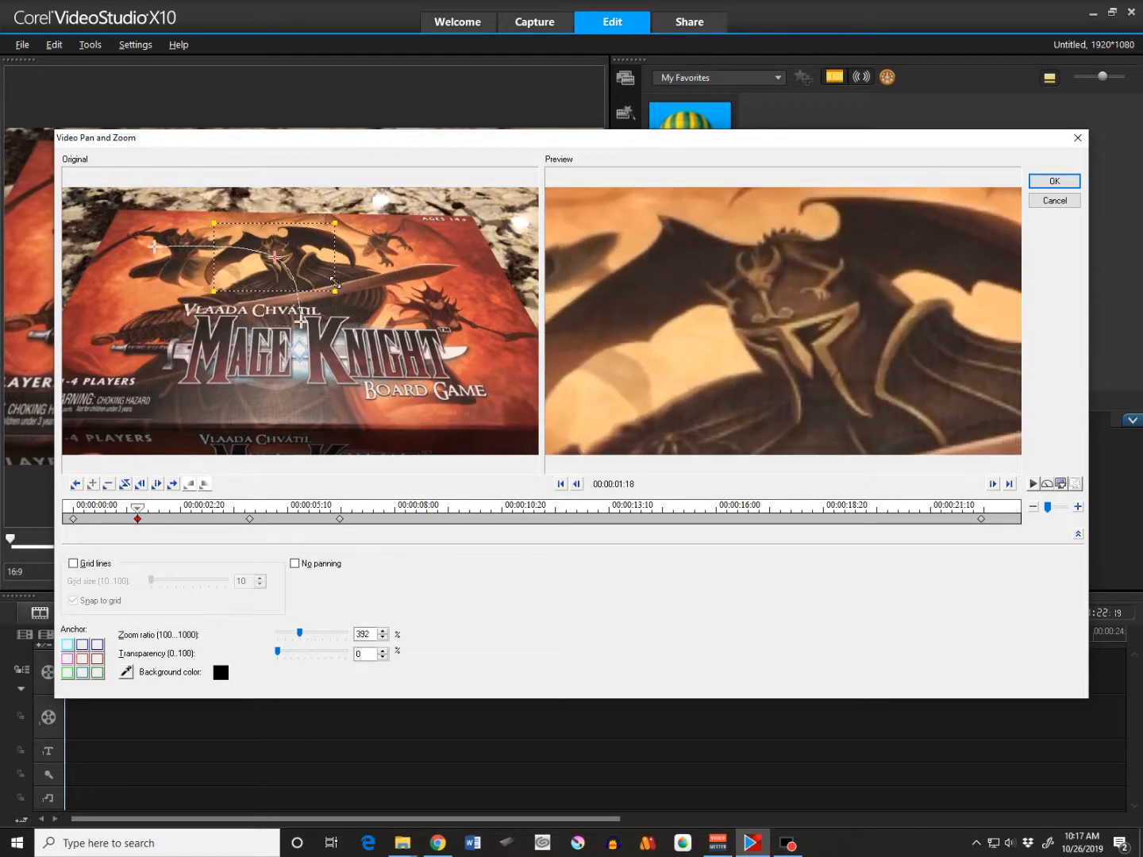
- Copy the 00:00:01:18 keyframe's pan and zoom settings and paste them onto the 00:00:04:12 keyframe
right_click(138, 519)
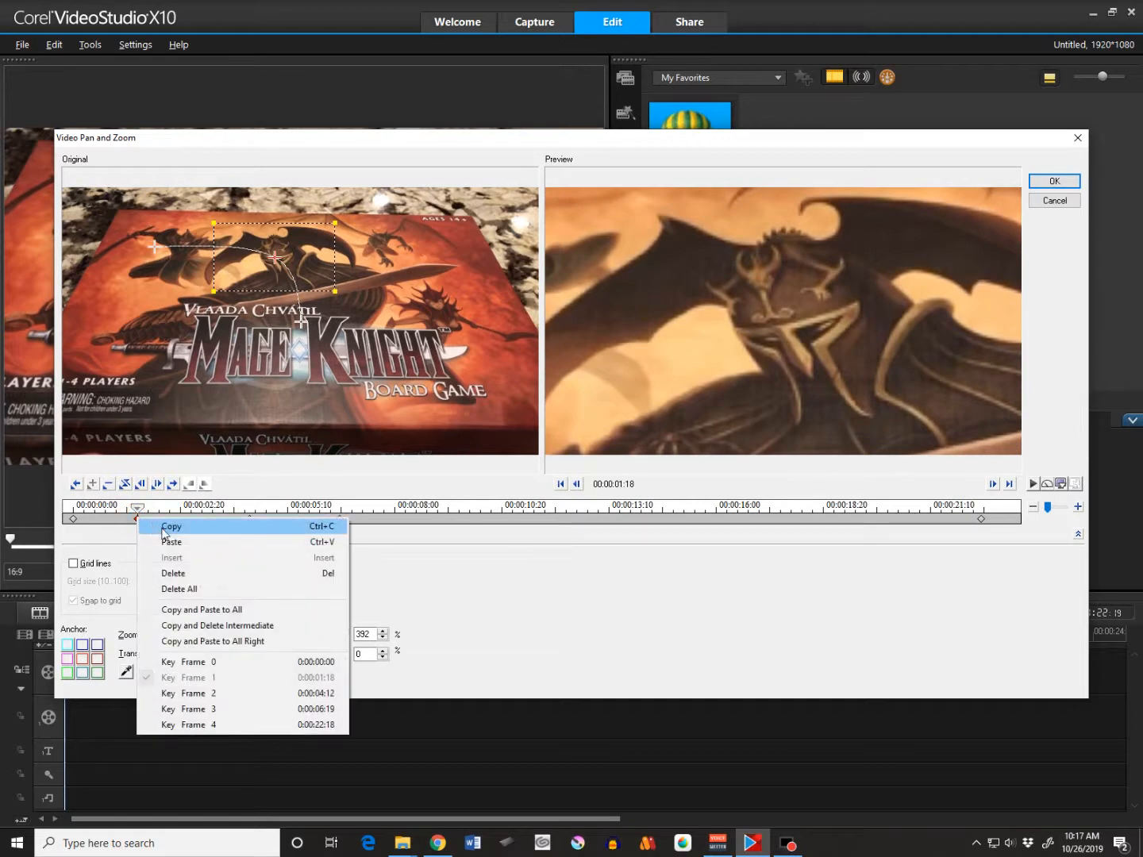
left_click(160, 528)
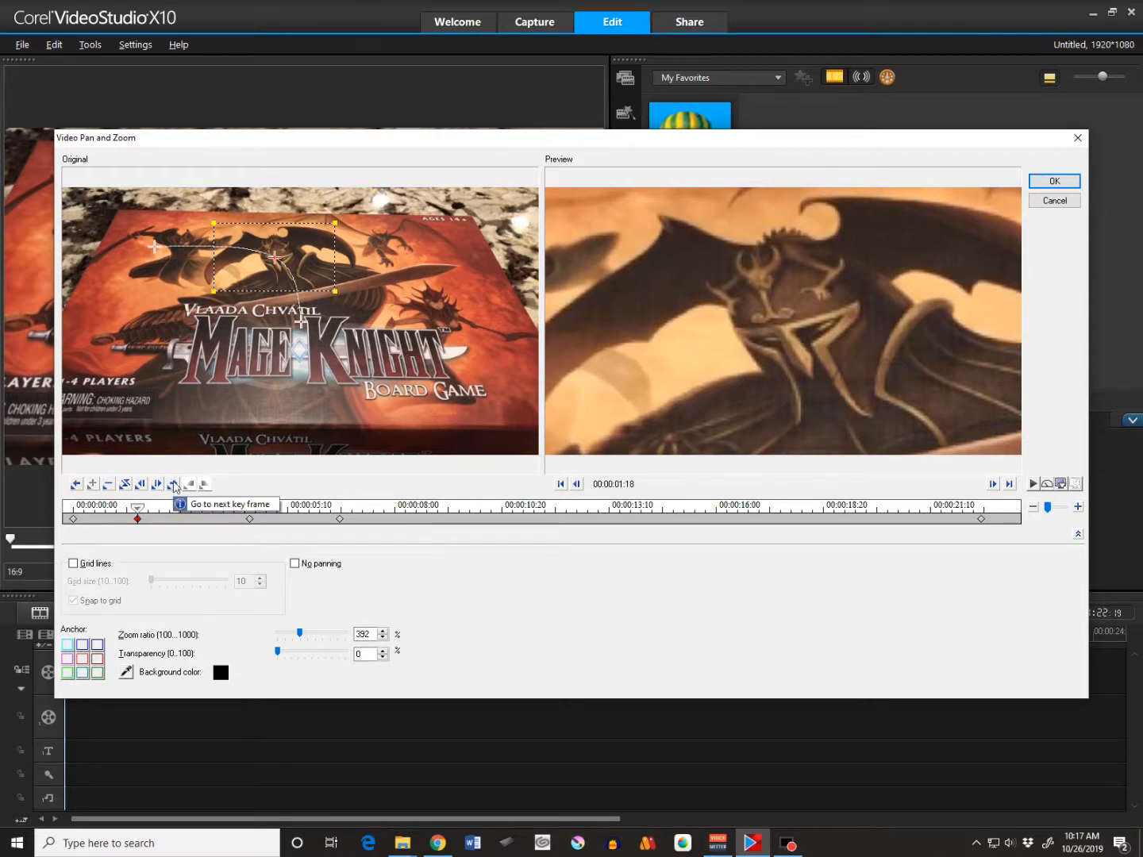
left_click(173, 484)
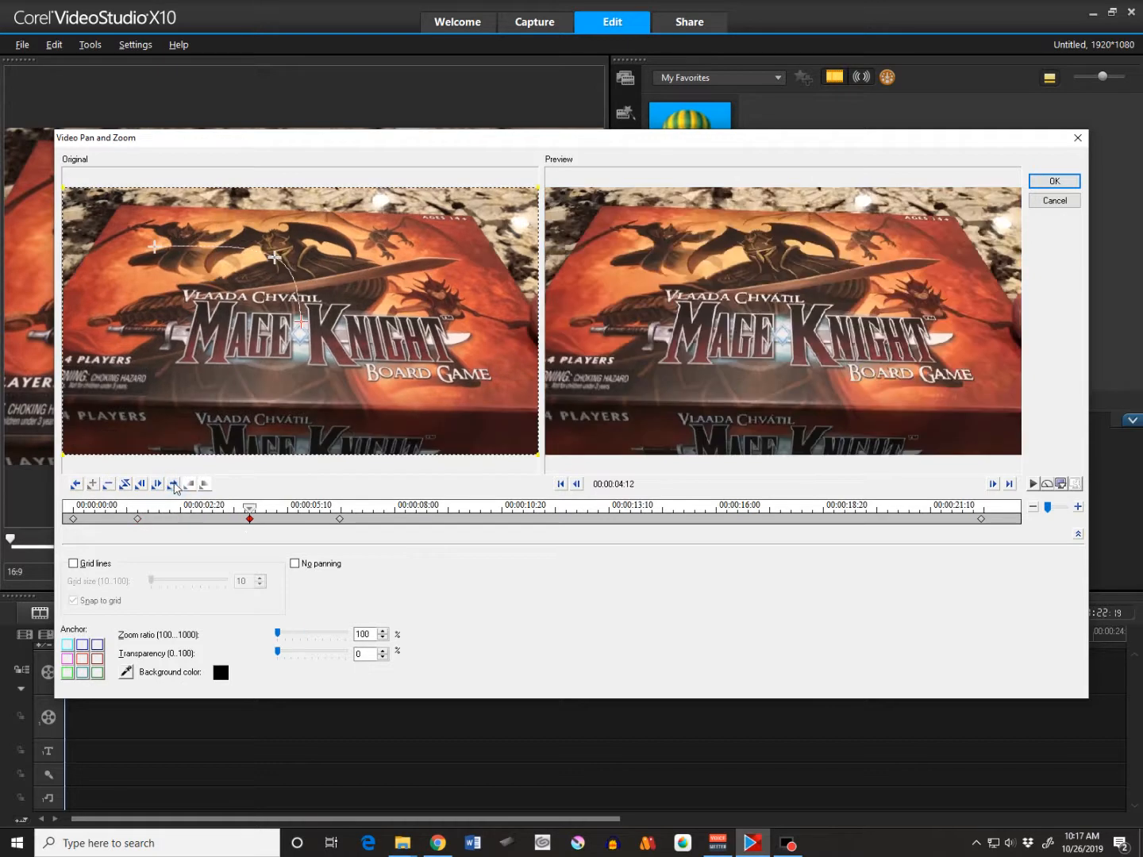
right_click(250, 522)
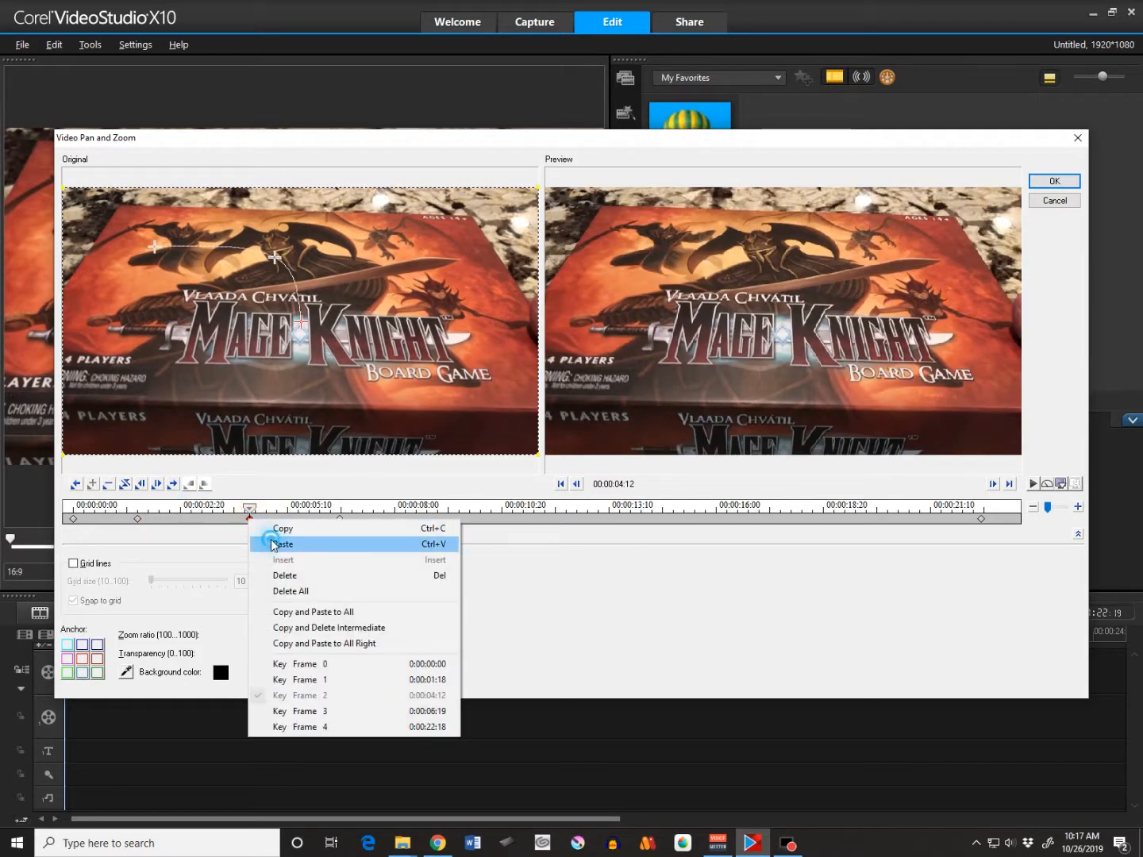
left_click(274, 544)
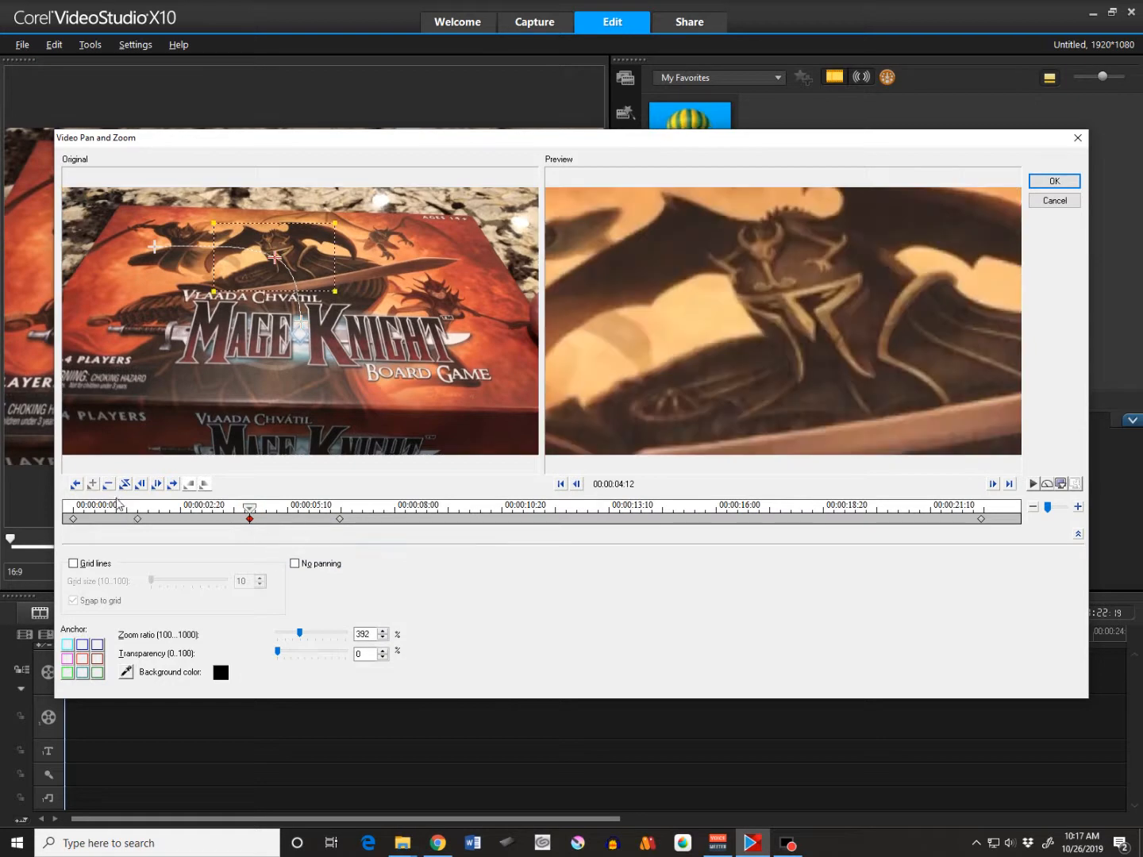
- At the 00:00:06:19 keyframe, centre the frame on the numbered hexagonal tiles of the landscape card with a 294% zoom ratio
left_click_drag(146, 511, 79, 507)
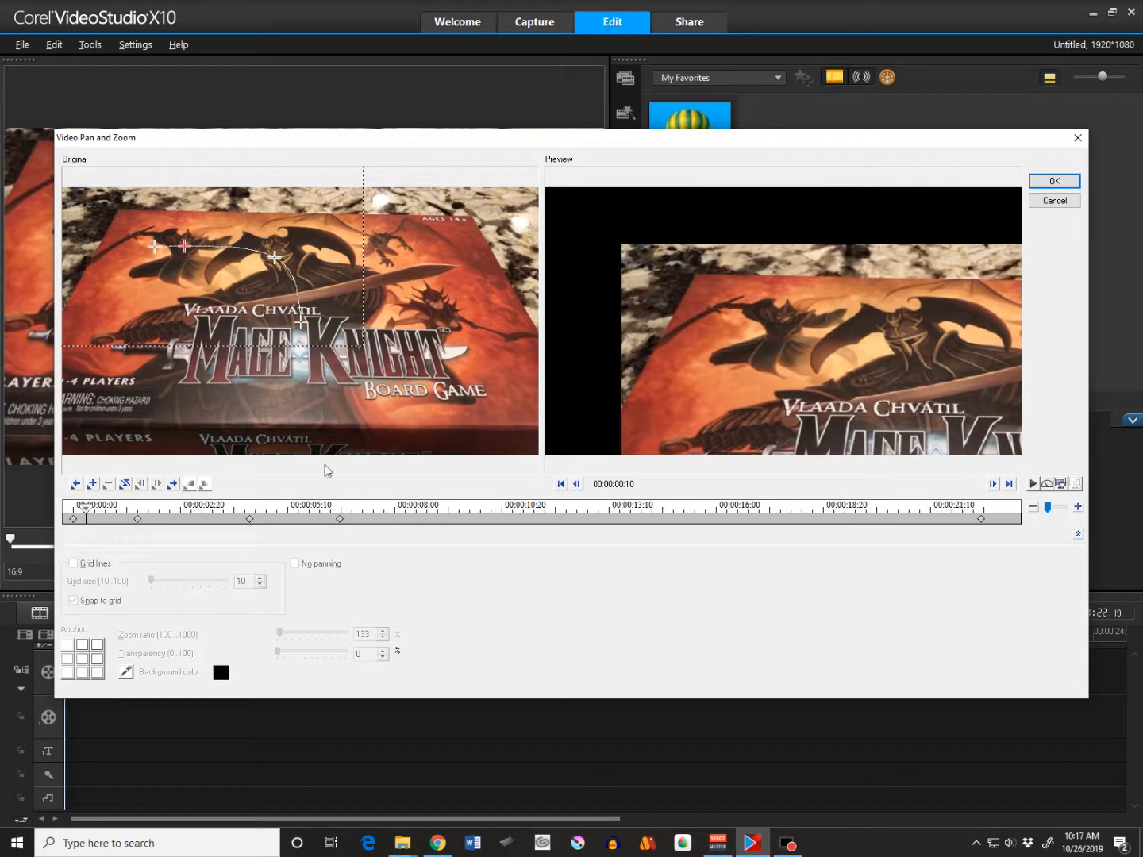
left_click_drag(88, 509, 342, 536)
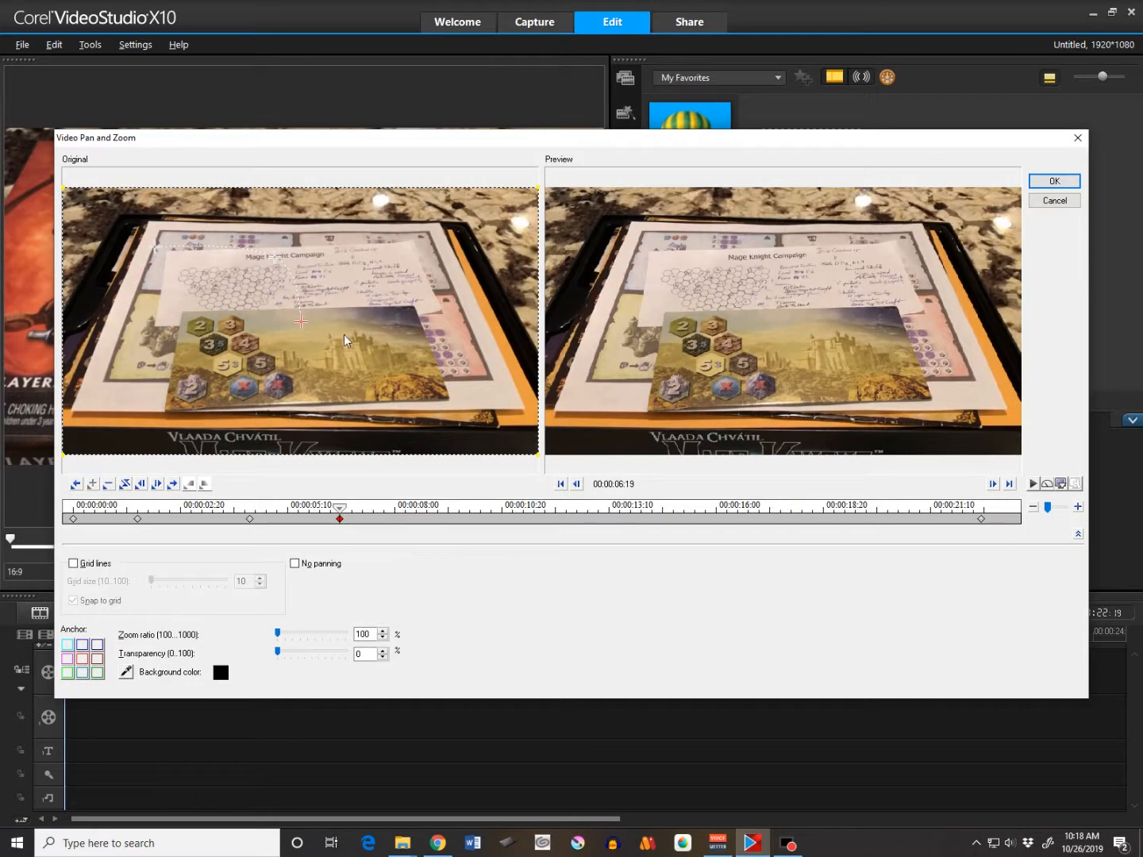
left_click_drag(302, 327, 304, 350)
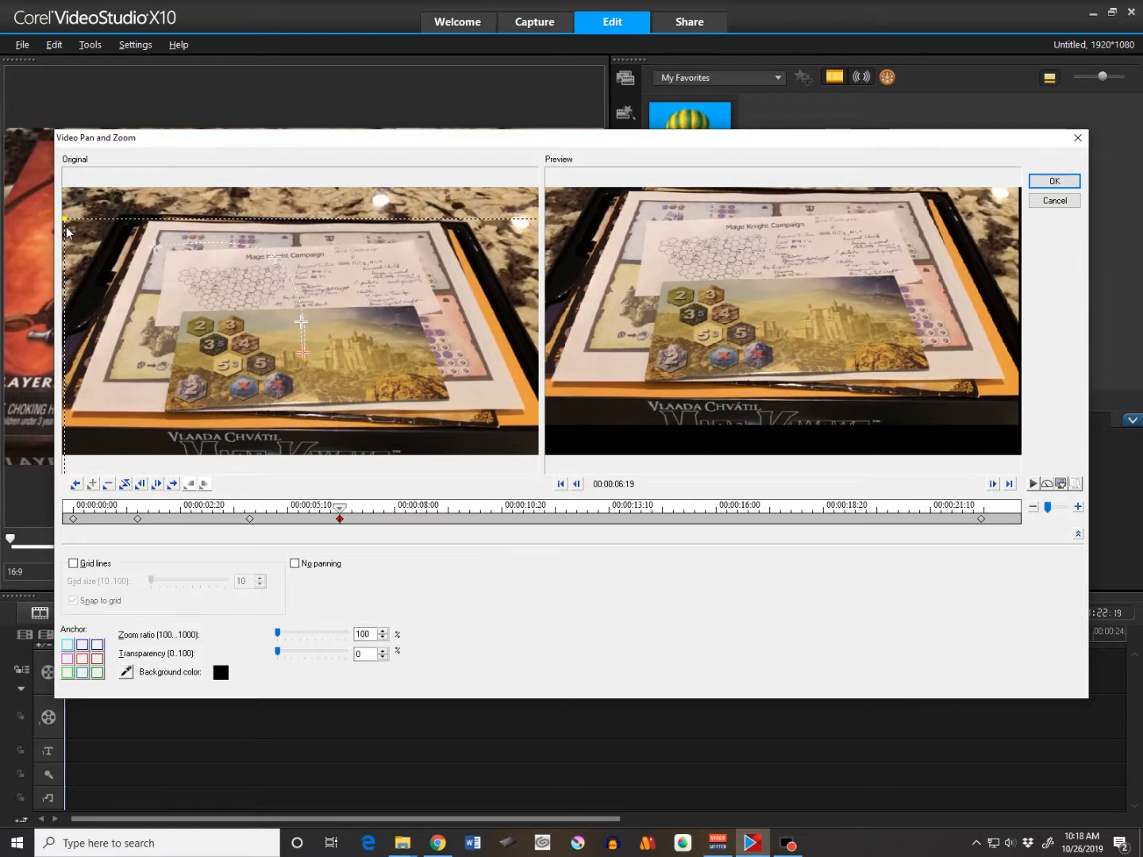
left_click_drag(63, 218, 218, 327)
left_click_drag(303, 350, 240, 353)
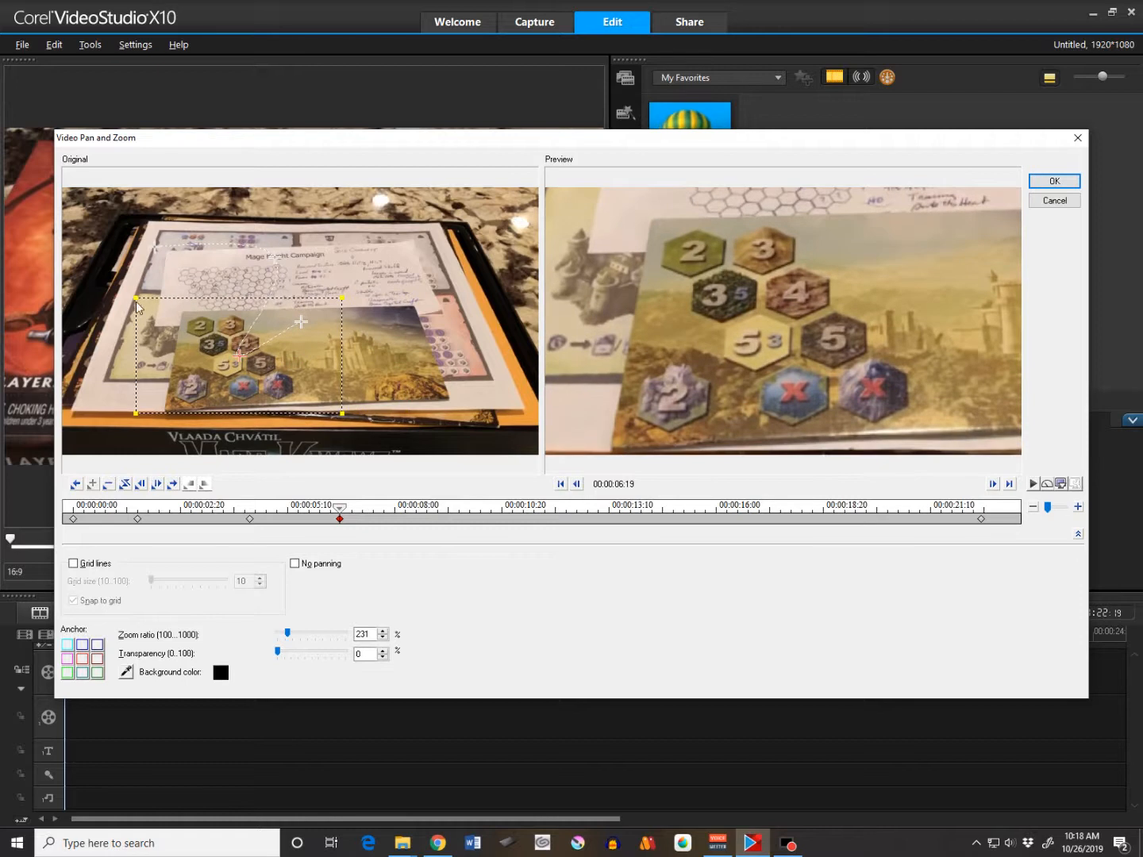
left_click_drag(151, 304, 170, 315)
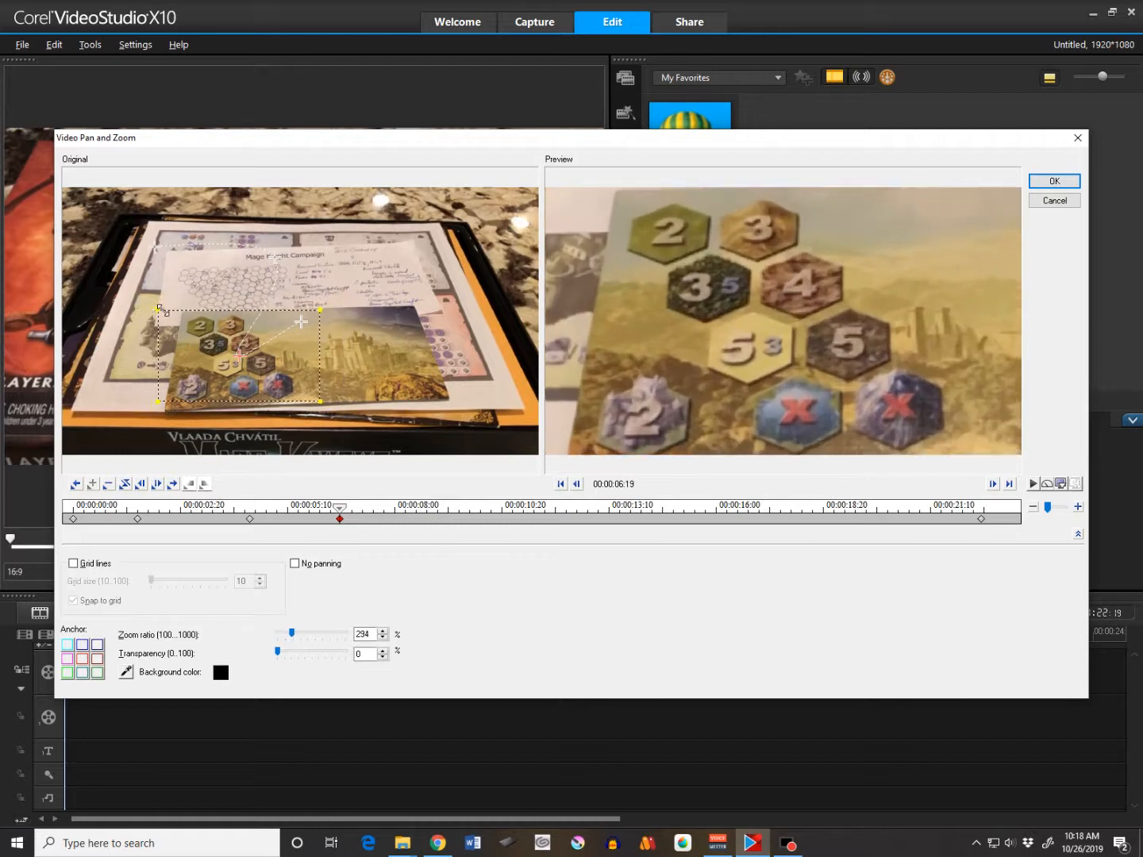
left_click_drag(240, 365, 240, 371)
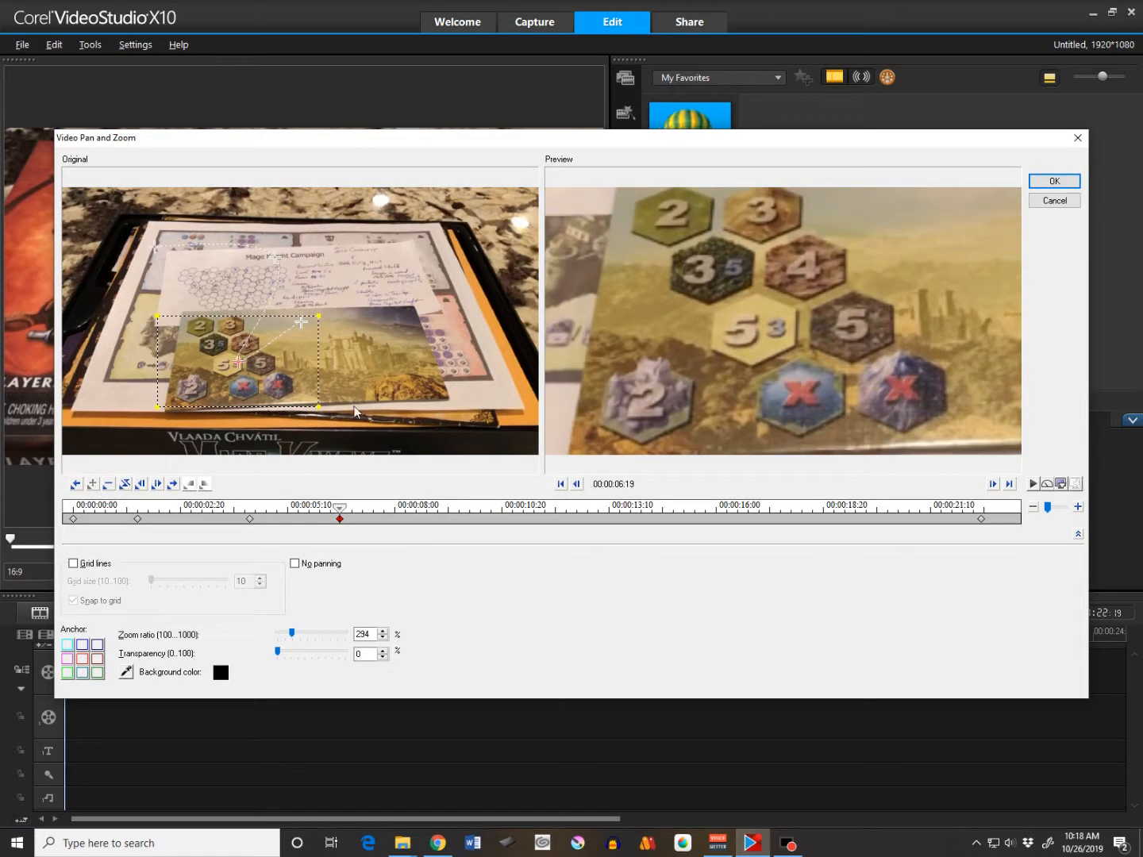
- Return to the 00:00:00:00 keyframe and reset its frame to the centre anchor
left_click(338, 511)
left_click_drag(327, 509, 92, 510)
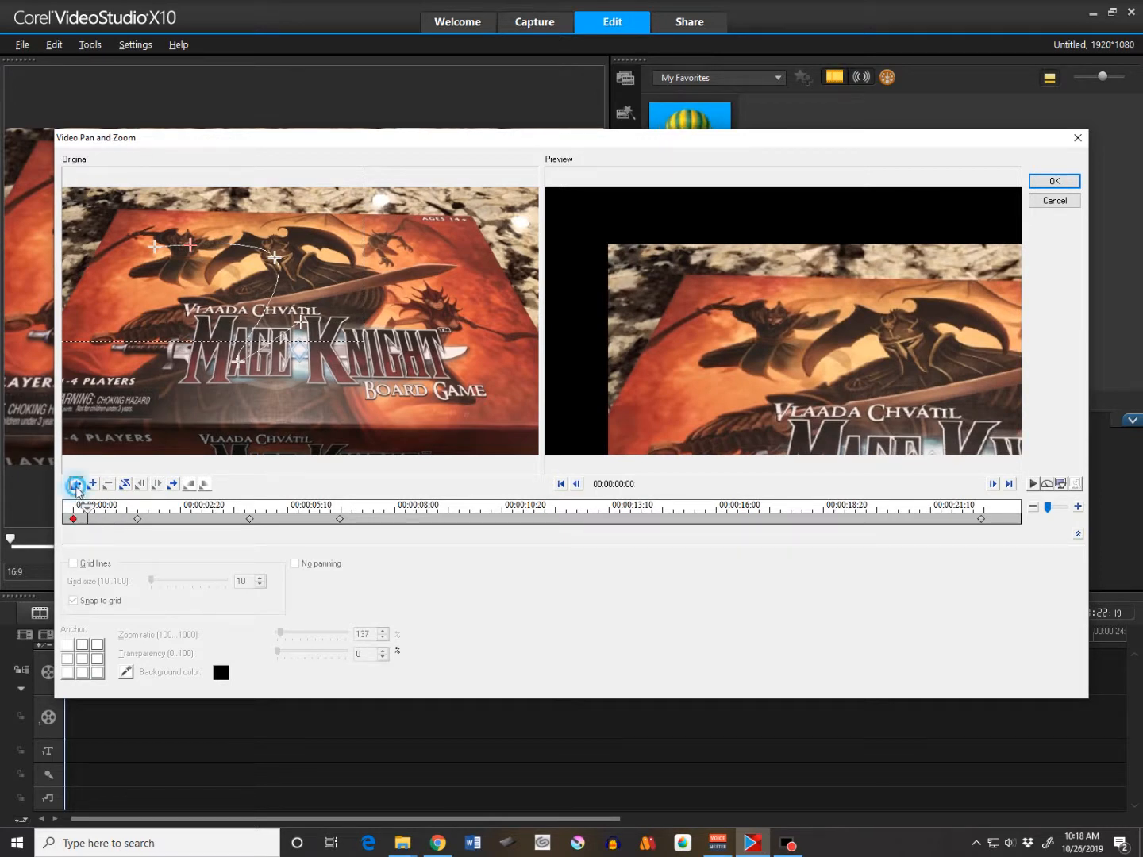
left_click(76, 483)
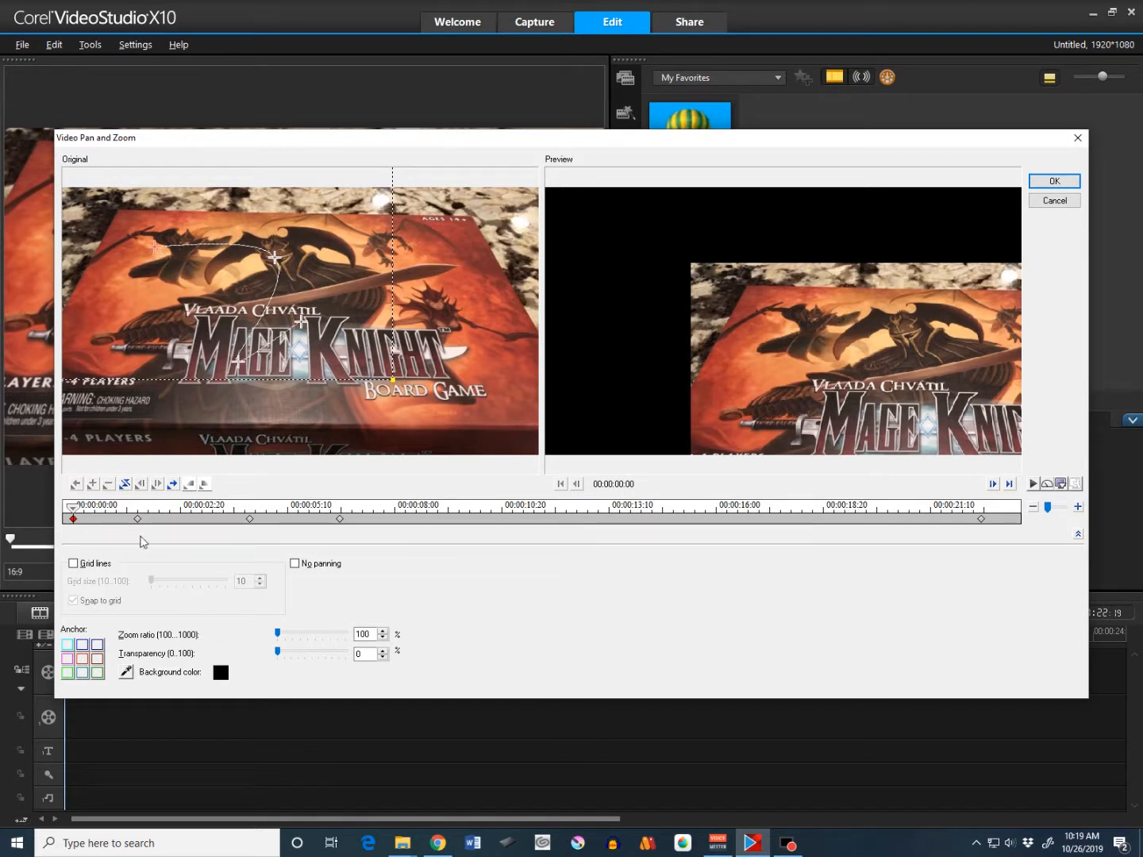
left_click(84, 661)
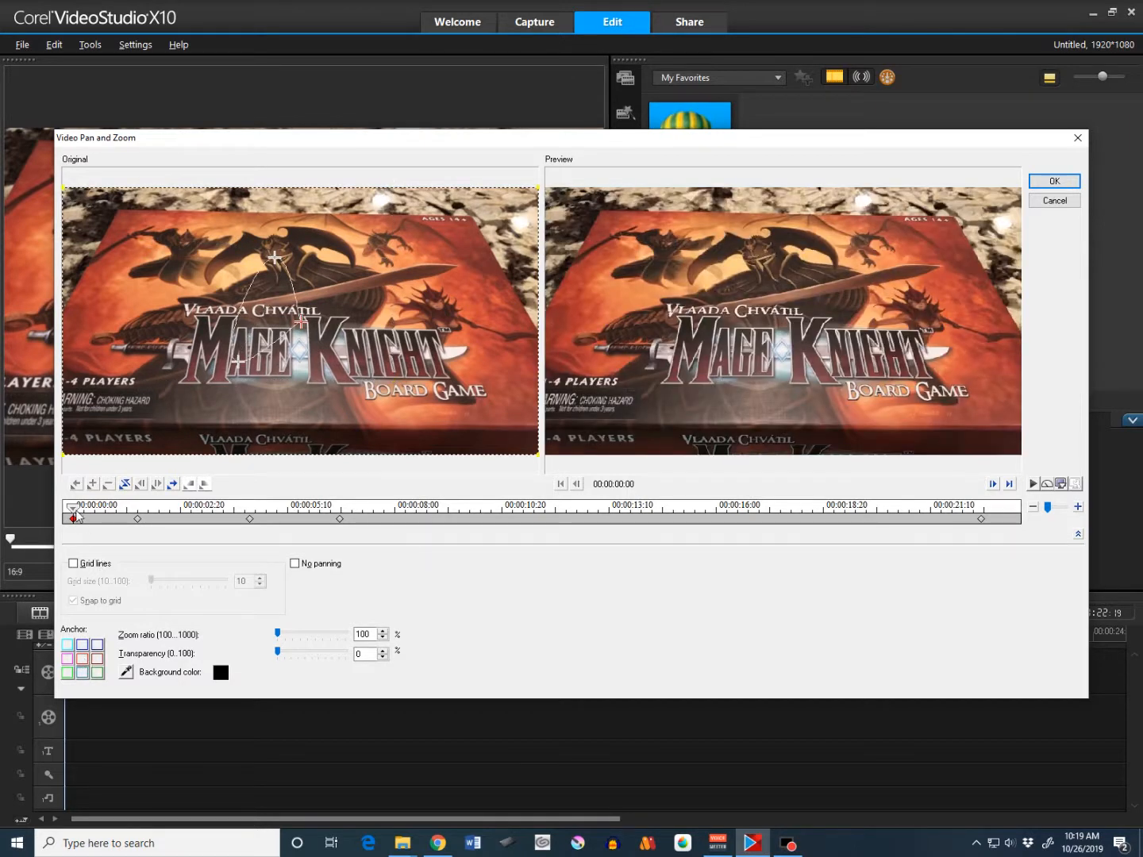
- Scrub through the clip to its last keyframe and play back the pan and zoom animation in the preview
left_click_drag(73, 511, 998, 544)
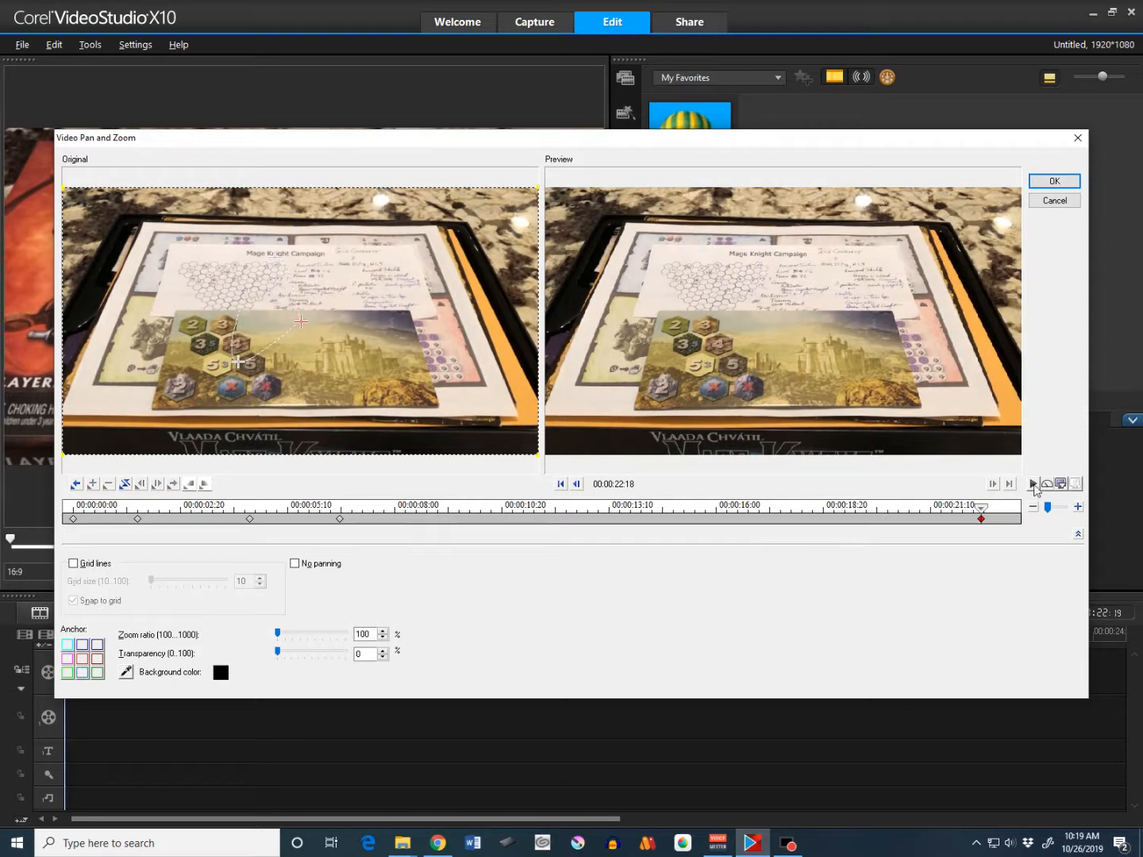
left_click(1033, 484)
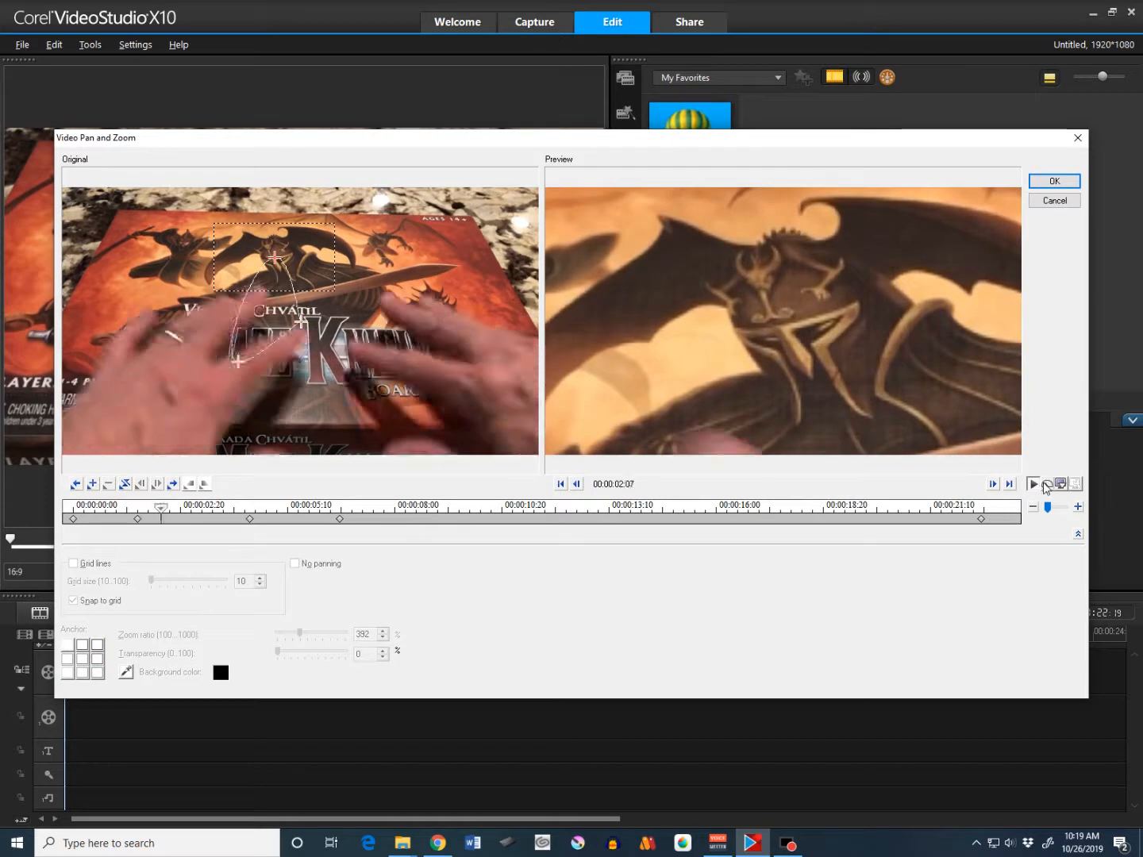
left_click(1035, 485)
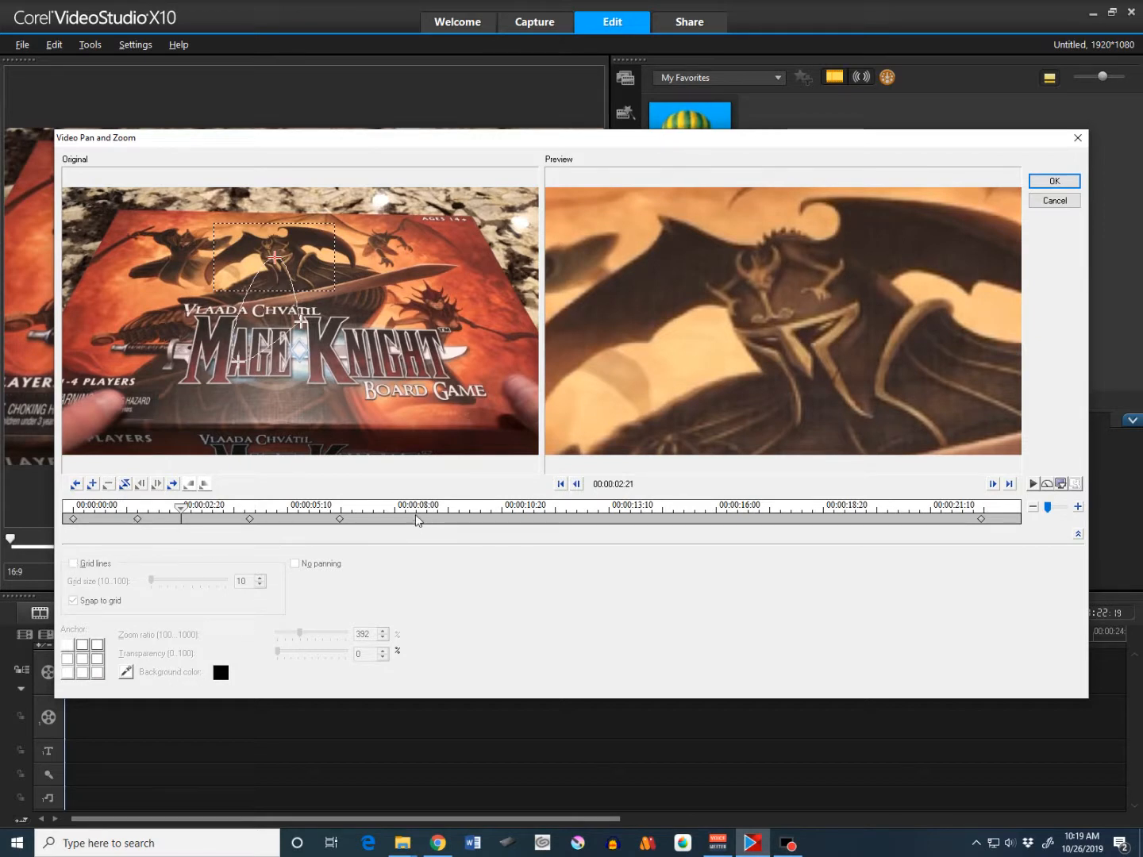
- Try transparency values of 69% and 96% on the 00:00:01:18 keyframe and restore it to 0%
left_click_drag(184, 513, 138, 512)
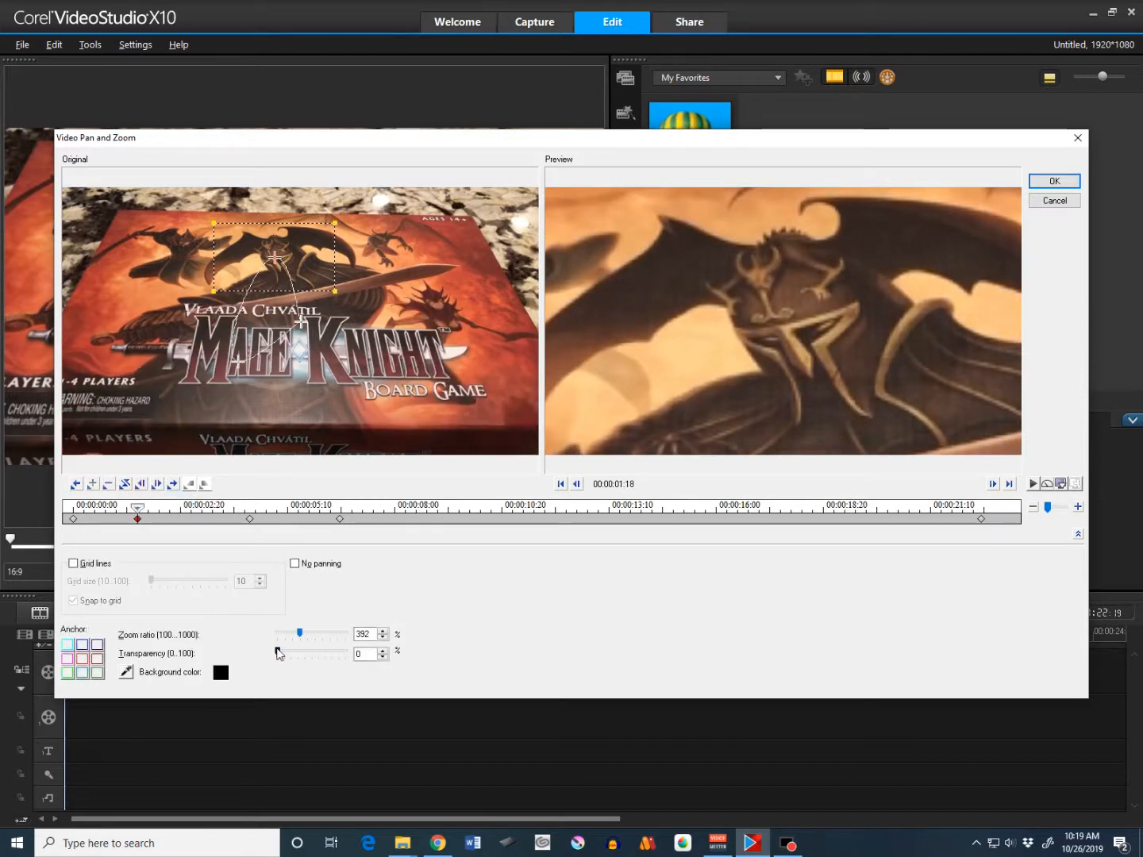
left_click_drag(277, 653, 327, 654)
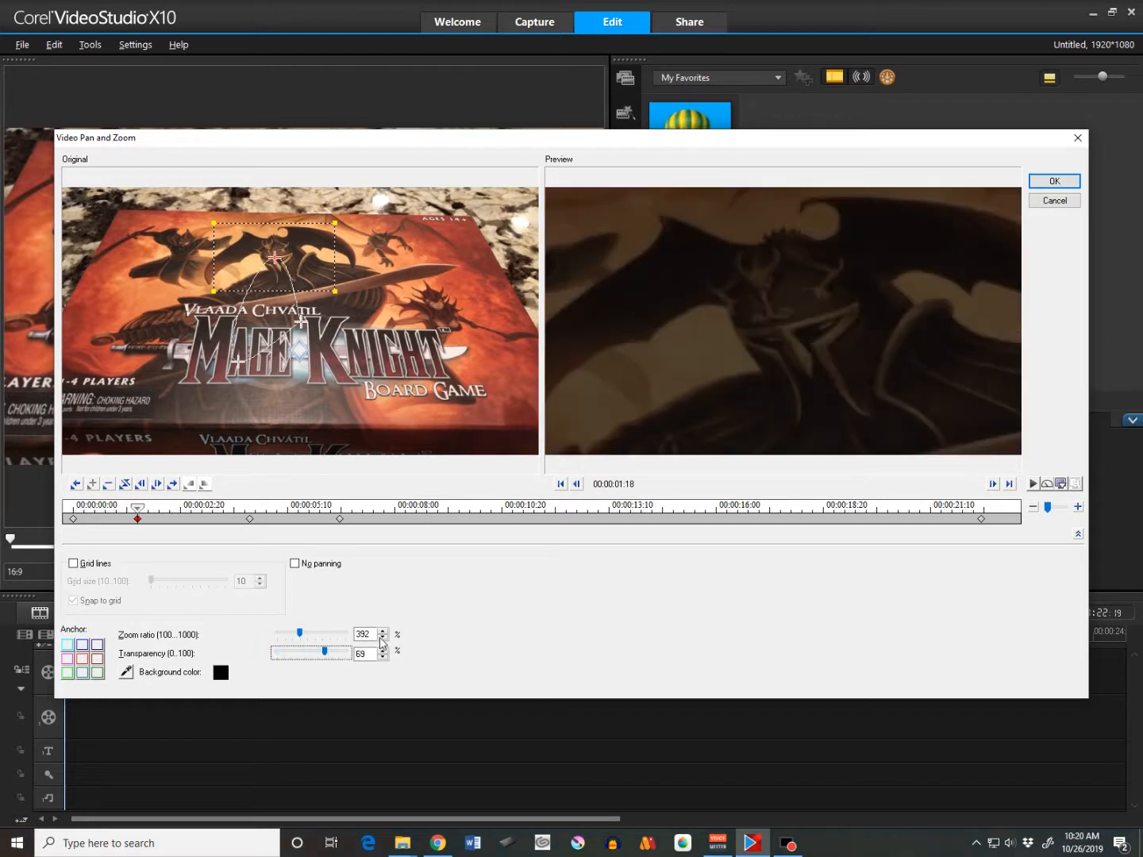
left_click_drag(328, 655, 351, 655)
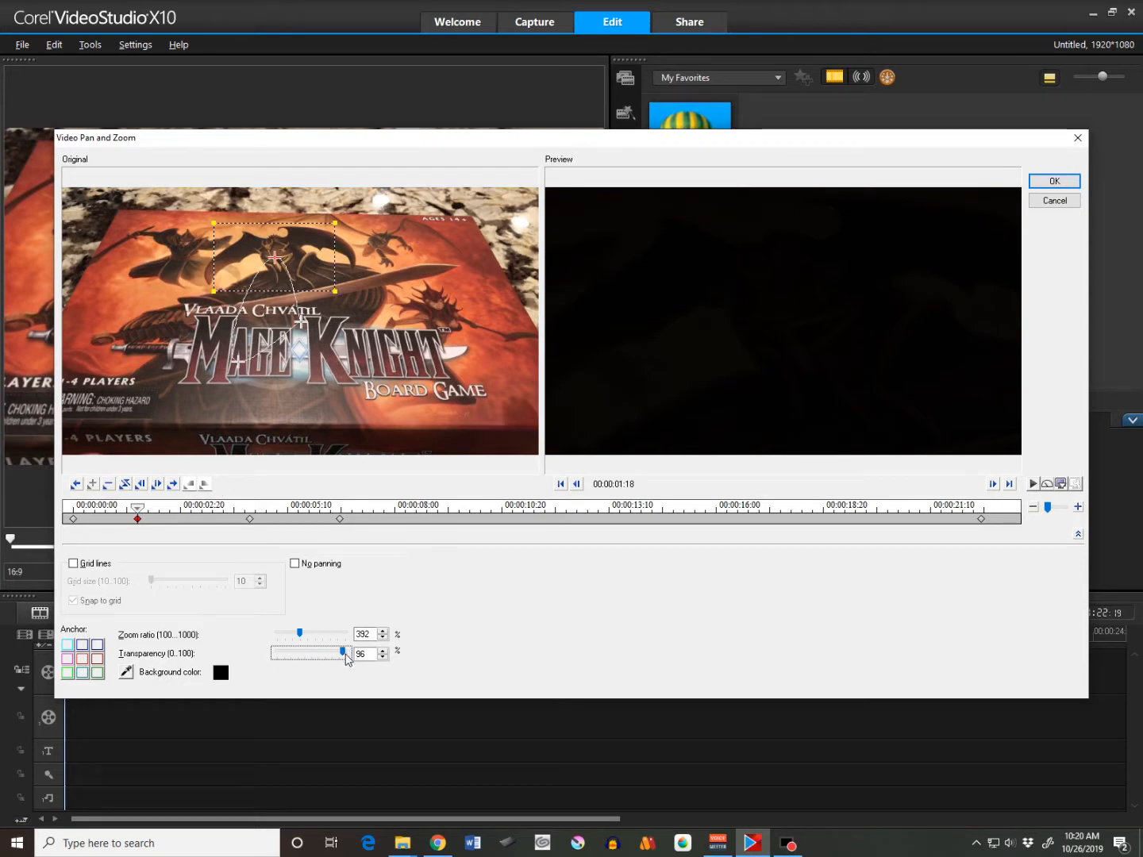
left_click_drag(344, 656, 276, 653)
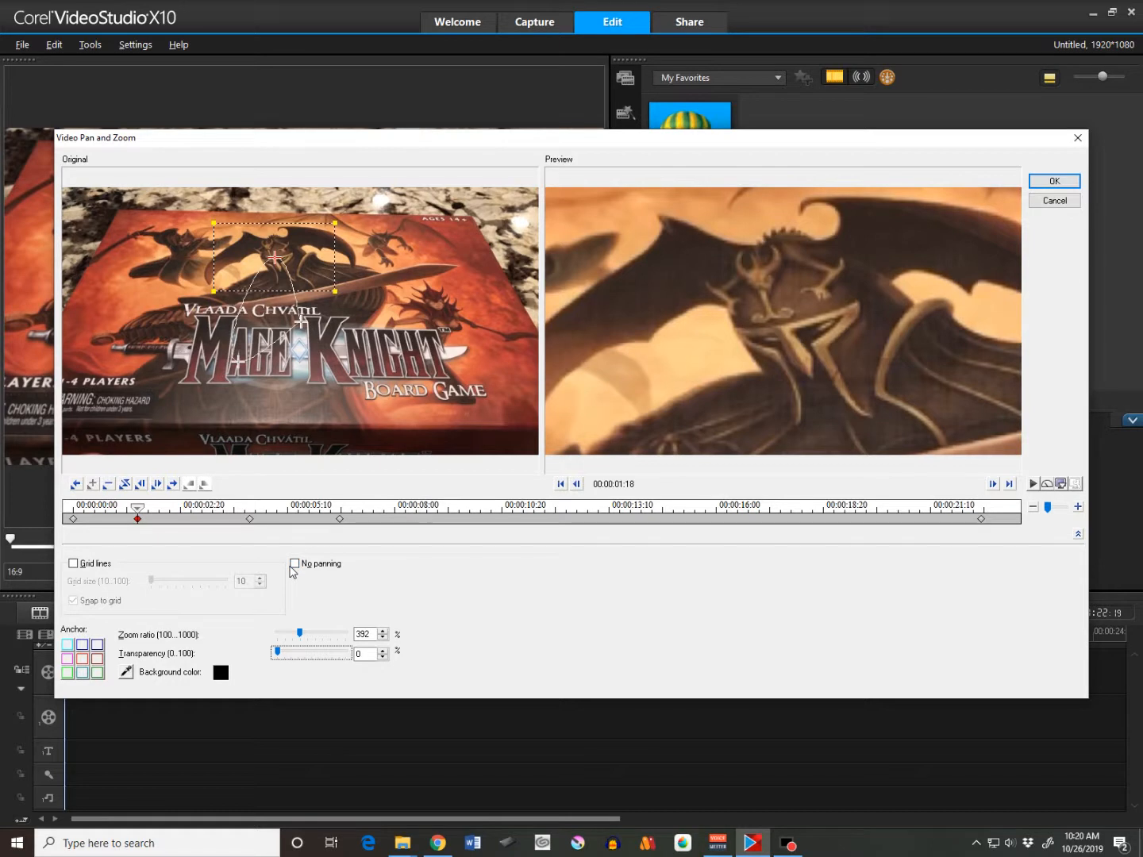
- Apply the Video Pan and Zoom settings and scrub the project timeline to about 00:00:16:07 to review the animated clip
left_click(1041, 190)
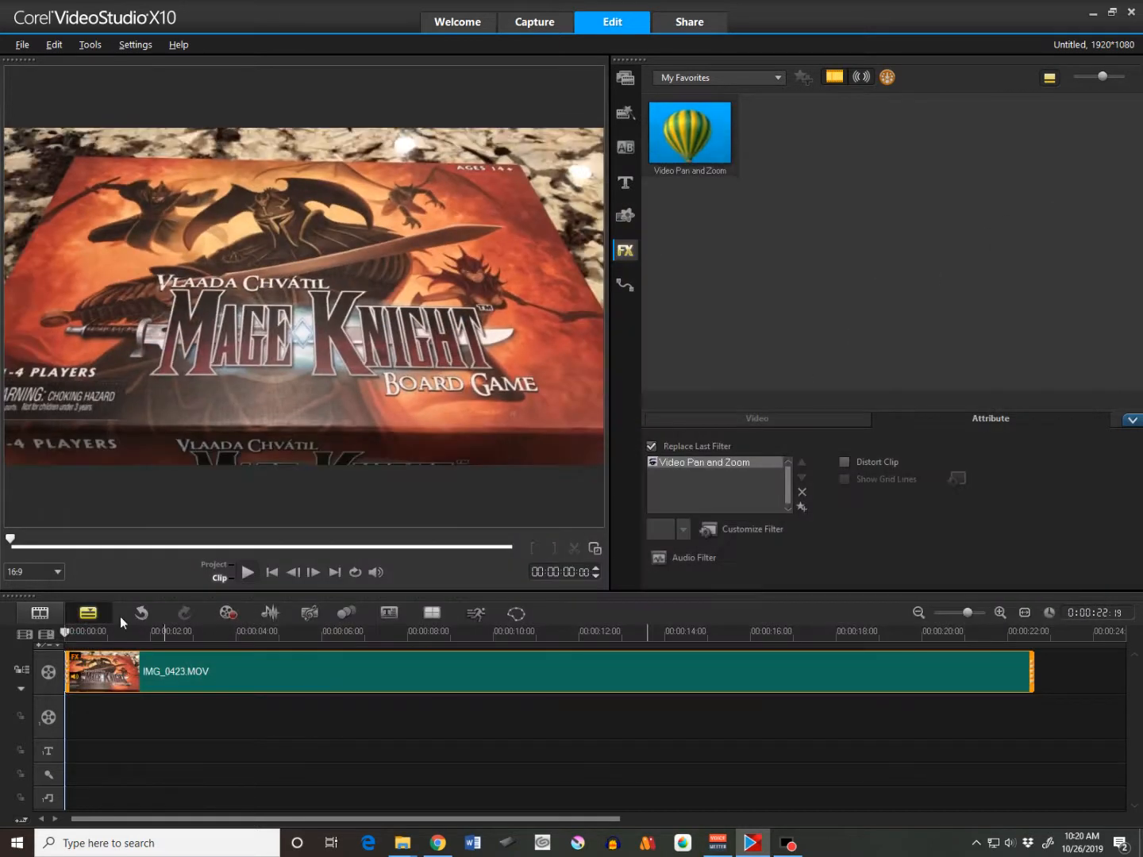
left_click_drag(65, 632, 761, 664)
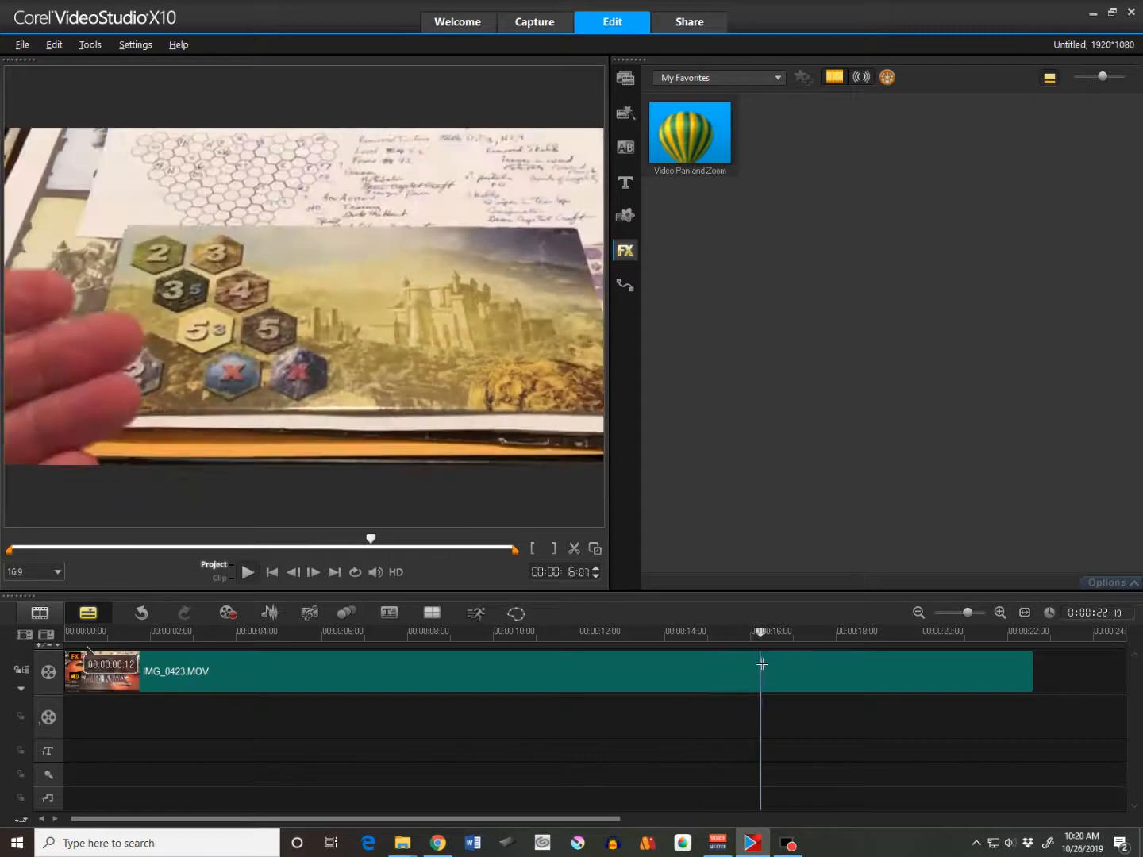